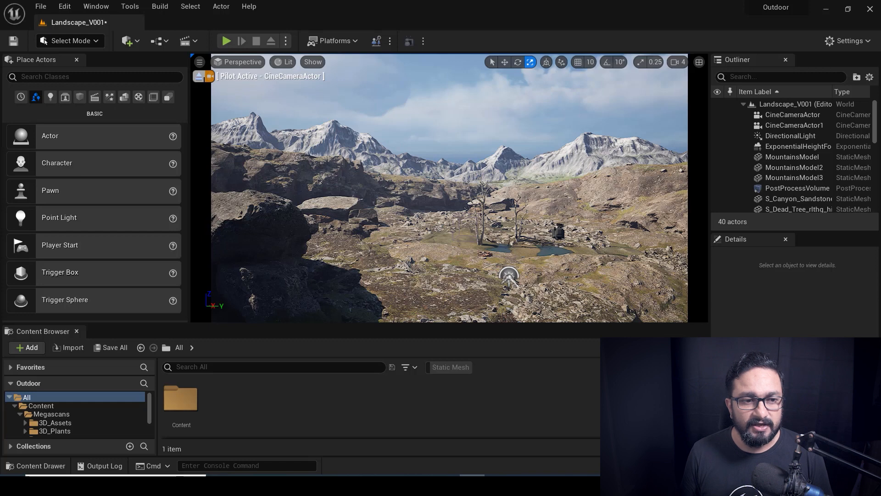
# Stop piloting the camera and examine the landscape layout from outside the camera view
pyautogui.click(199, 76)
pyautogui.moveTo(449, 188)
pyautogui.keyDown('alt'); pyautogui.mouseDown()
pyautogui.moveTo(440, 257)
pyautogui.moveTo(464, 229)
pyautogui.moveTo(452, 202)
pyautogui.mouseUp(); pyautogui.keyUp('alt')
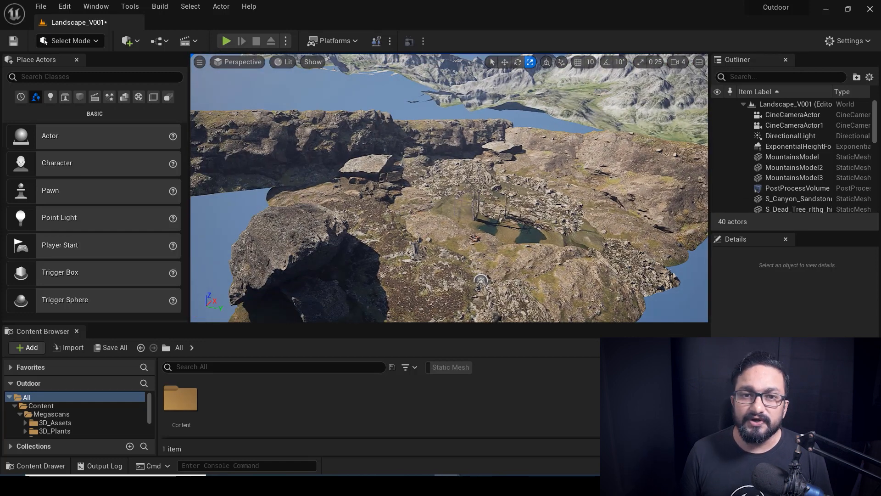
pyautogui.keyDown('alt'); pyautogui.moveTo(449, 188); pyautogui.dragTo(476, 149); pyautogui.keyUp('alt')
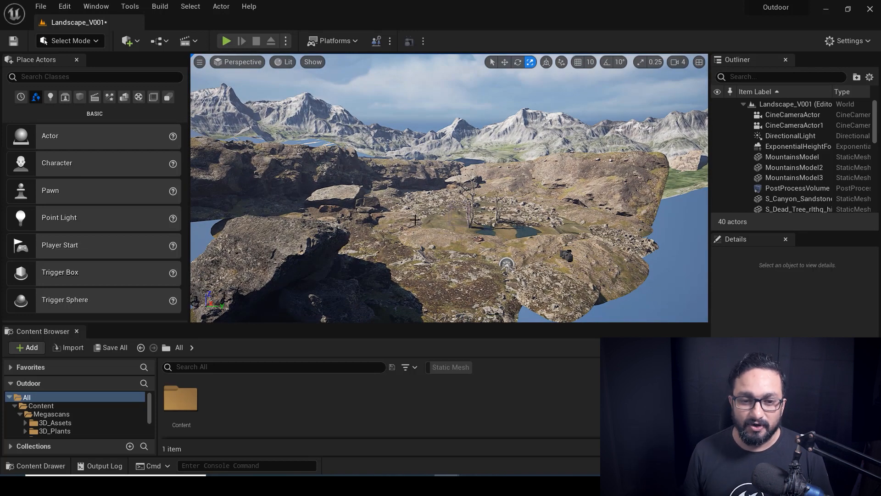
pyautogui.moveTo(380, 219)
pyautogui.keyDown('alt'); pyautogui.mouseDown()
pyautogui.moveTo(351, 202)
pyautogui.moveTo(380, 227)
pyautogui.moveTo(367, 224)
pyautogui.mouseUp(); pyautogui.keyUp('alt')
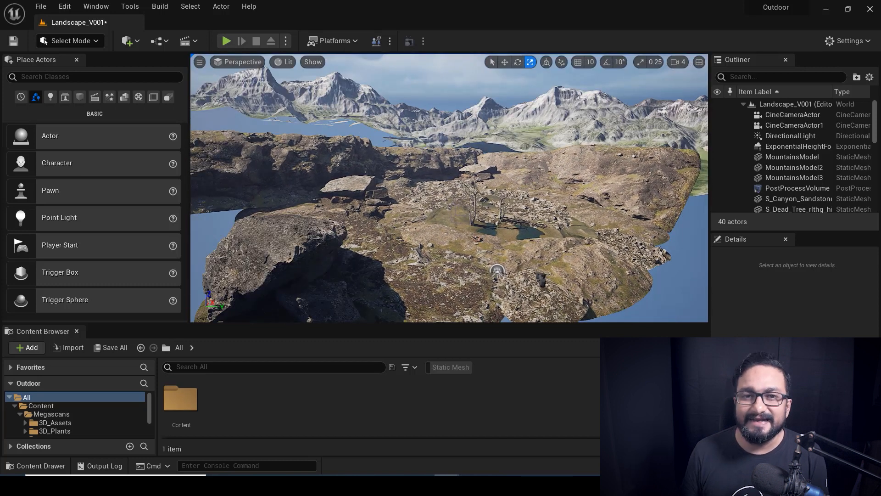
pyautogui.keyDown('alt'); pyautogui.moveTo(413, 244); pyautogui.dragTo(400, 262); pyautogui.keyUp('alt')
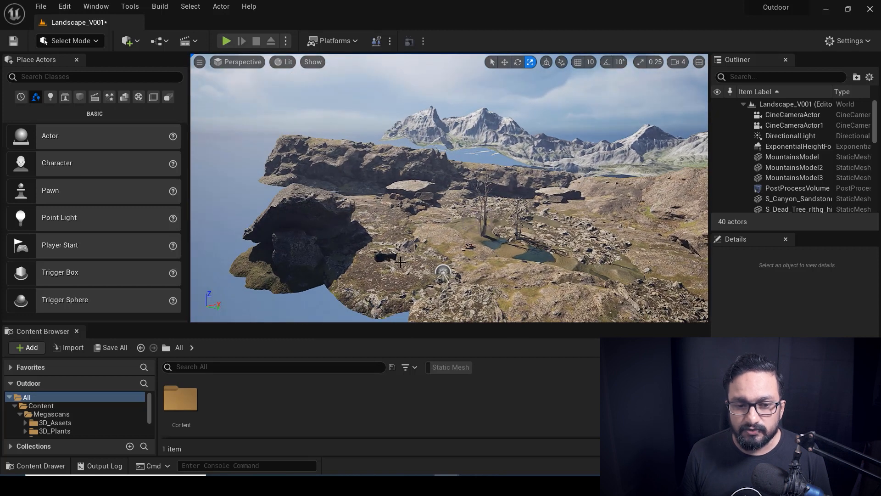
# Select CineCameraActor1 in the scene to preview its shot and examine its position on the terrain
pyautogui.click(386, 258)
pyautogui.press('w')
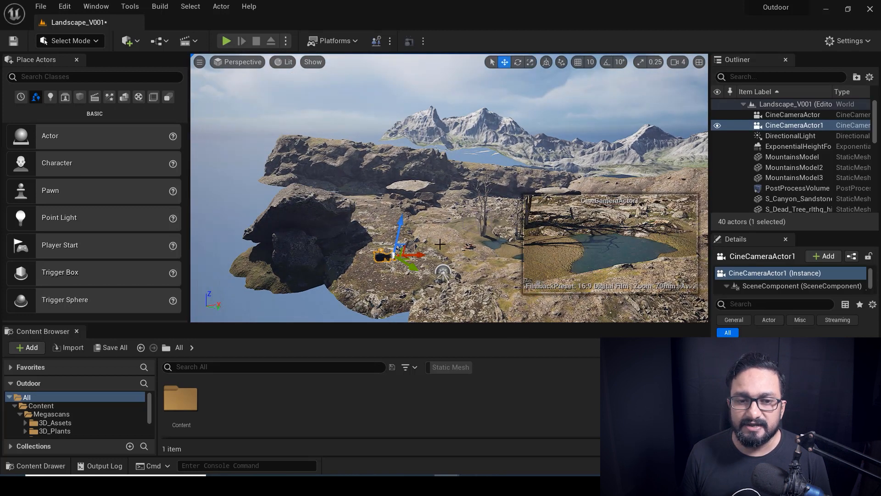
pyautogui.keyDown('alt'); pyautogui.moveTo(388, 196); pyautogui.dragTo(325, 299); pyautogui.keyUp('alt')
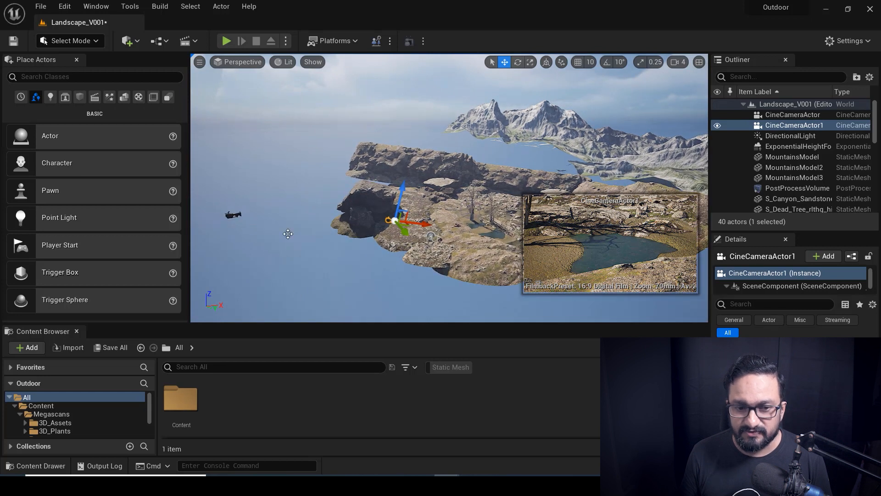
# Select CineCameraActor outside the terrain and switch the viewport to look through it
pyautogui.click(234, 214)
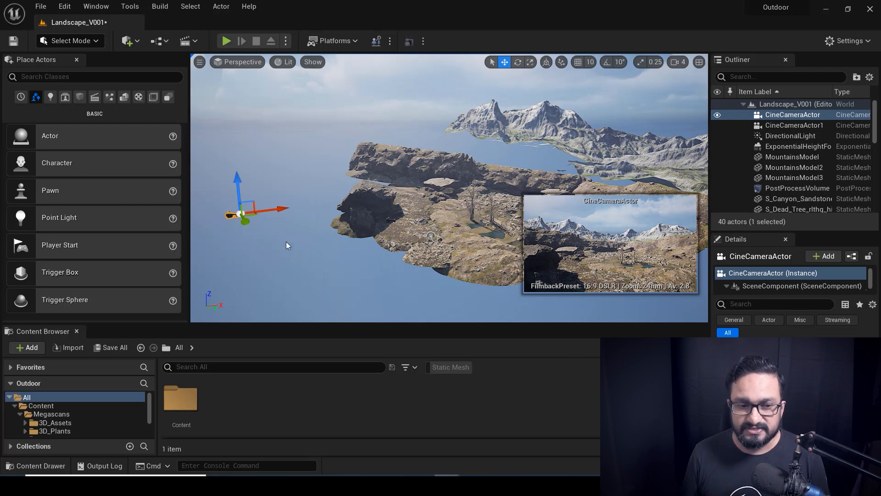
pyautogui.keyDown('alt'); pyautogui.moveTo(293, 147); pyautogui.dragTo(312, 145); pyautogui.keyUp('alt')
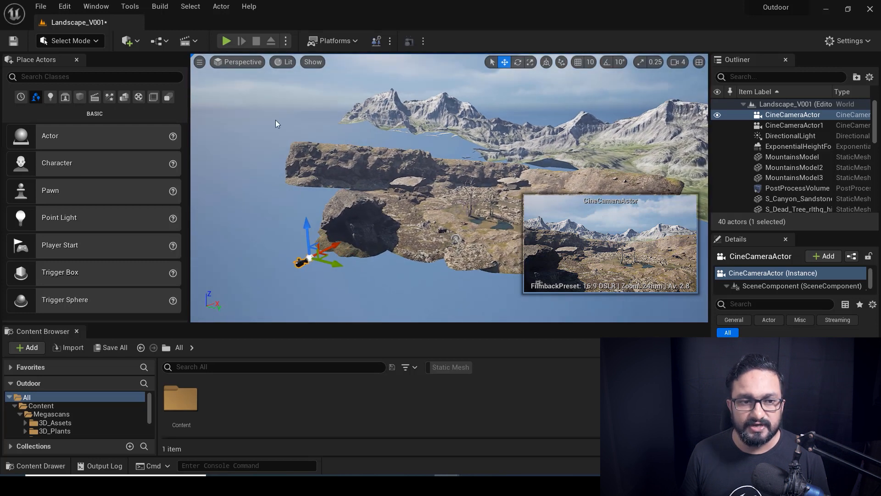
pyautogui.click(242, 62)
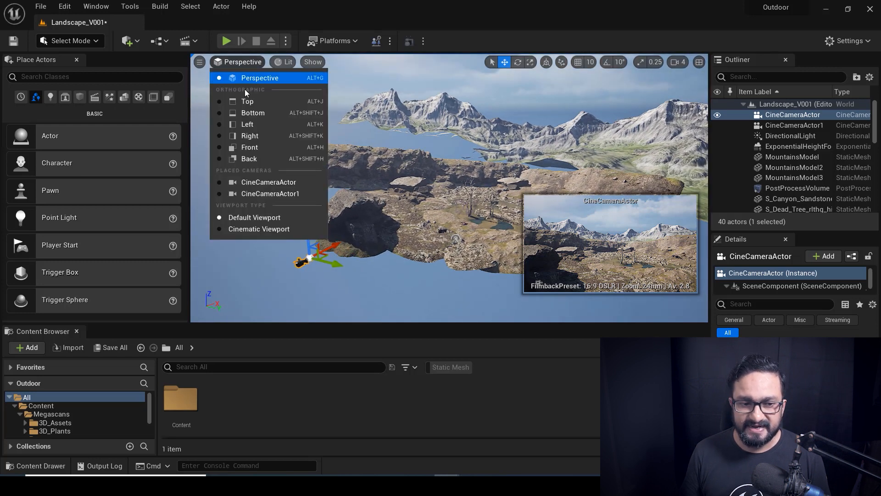
pyautogui.click(262, 183)
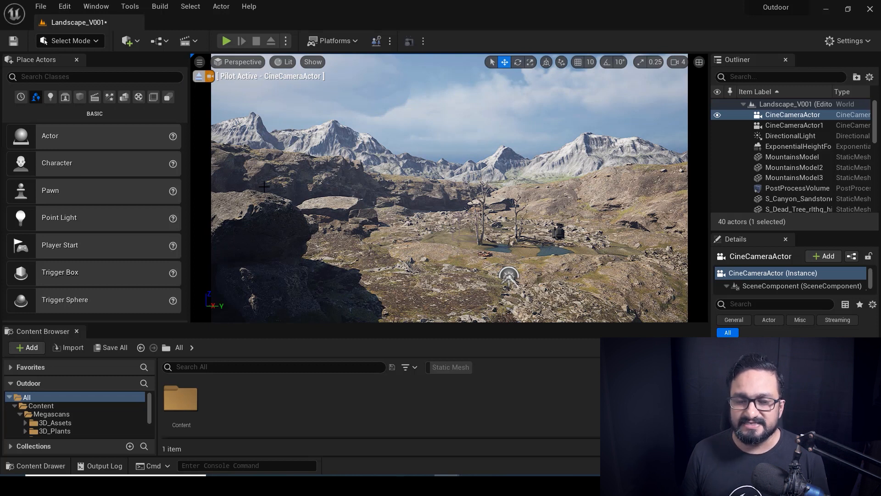
# Add a level sequence named SQ_Youtube and save it in the Content folder
pyautogui.click(196, 41)
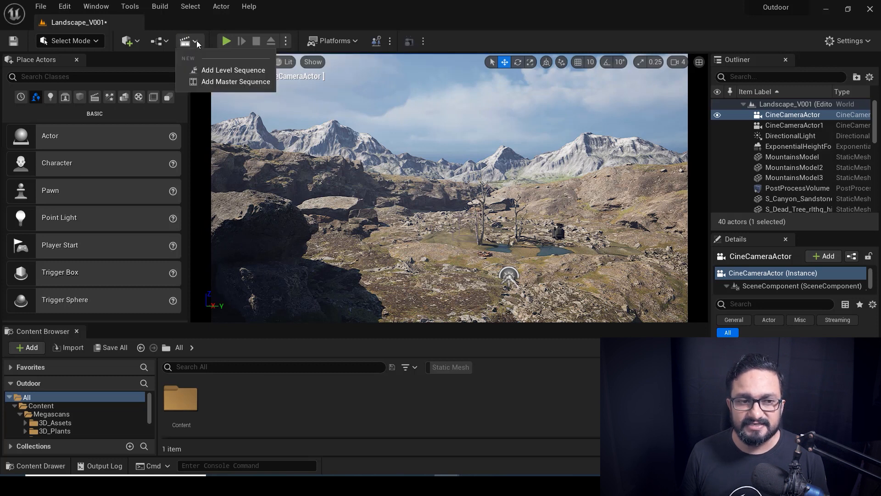
pyautogui.click(221, 70)
pyautogui.moveTo(478, 66); pyautogui.dragTo(475, 67)
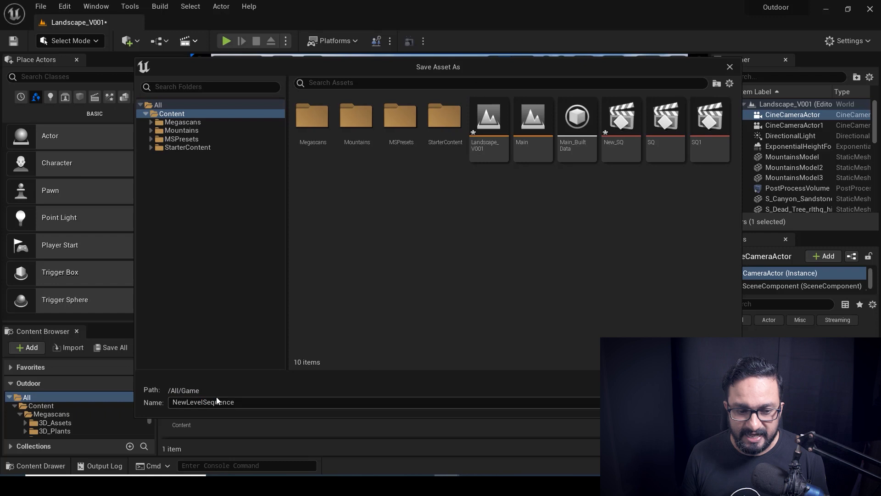
pyautogui.write('SQ')
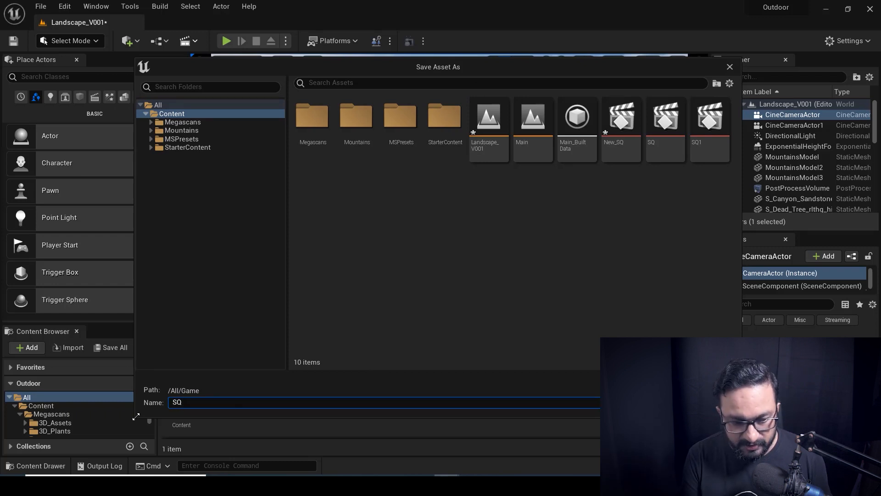
pyautogui.write('_Youtube')
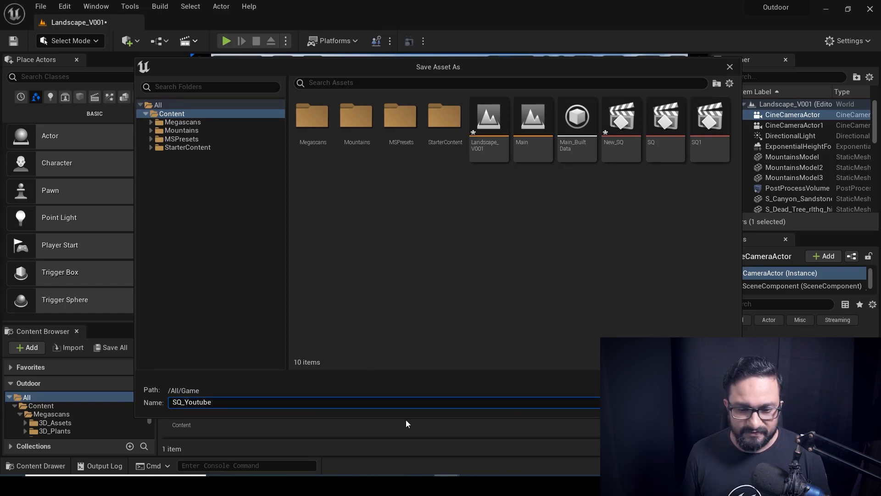
pyautogui.press('Return')
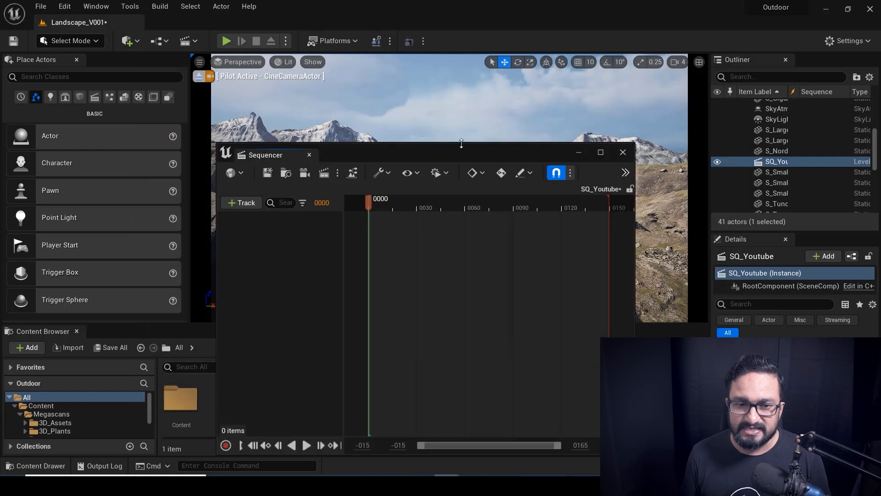
# Enlarge the floating Sequencer window and reposition it over the viewport
pyautogui.moveTo(449, 148); pyautogui.dragTo(453, 125)
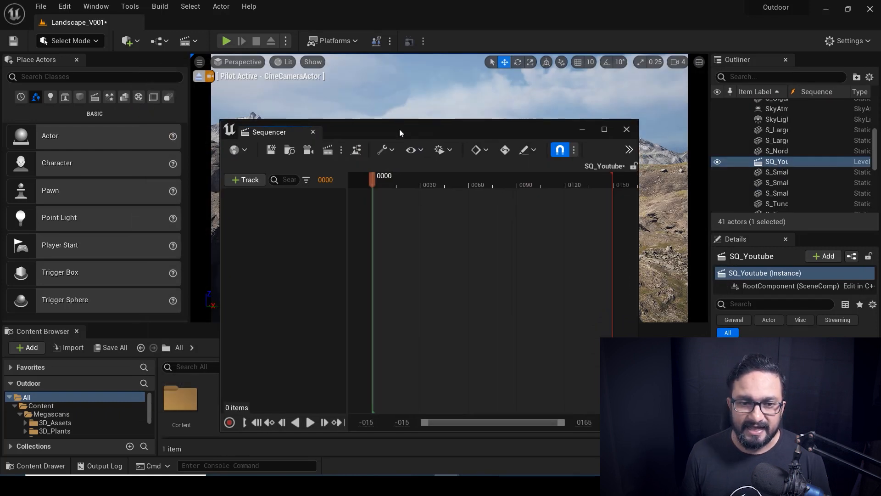
pyautogui.moveTo(399, 134); pyautogui.dragTo(373, 122)
pyautogui.moveTo(614, 423); pyautogui.dragTo(686, 397)
pyautogui.moveTo(426, 122); pyautogui.dragTo(409, 109)
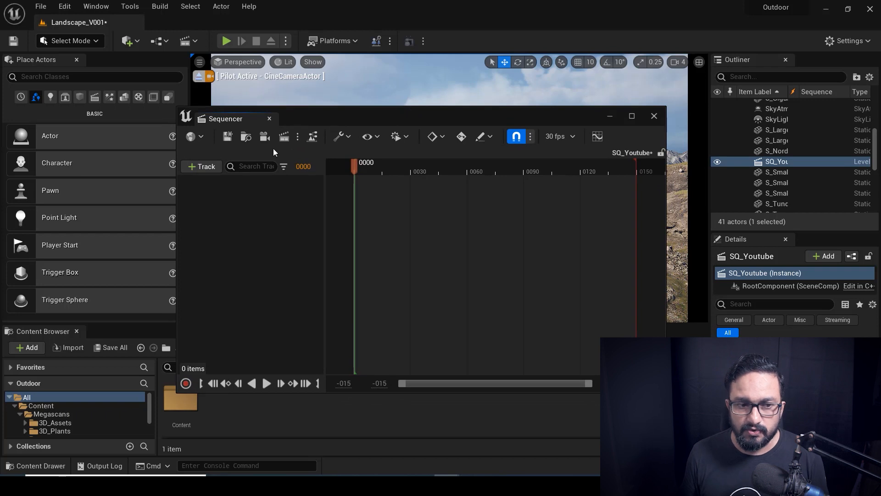
pyautogui.moveTo(287, 118); pyautogui.dragTo(300, 119)
# Examine the track types and scene actors that can be added to the sequence
pyautogui.click(226, 170)
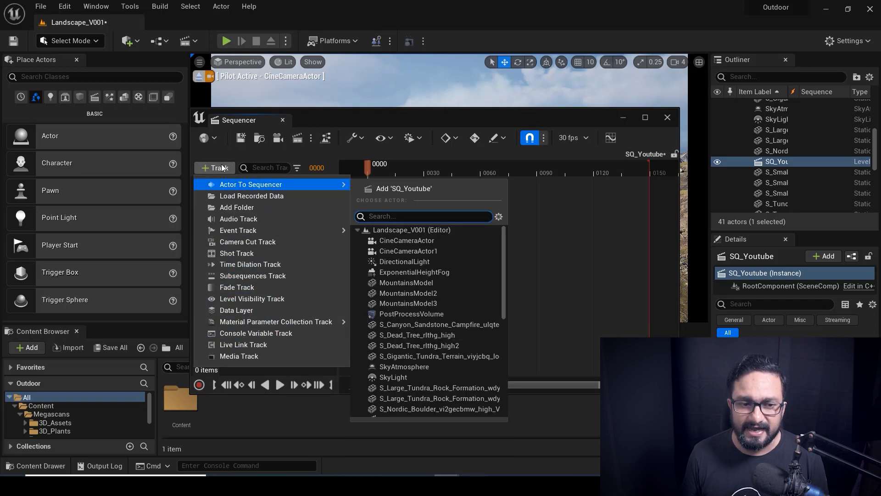
pyautogui.click(224, 150)
pyautogui.moveTo(339, 111); pyautogui.dragTo(299, 136)
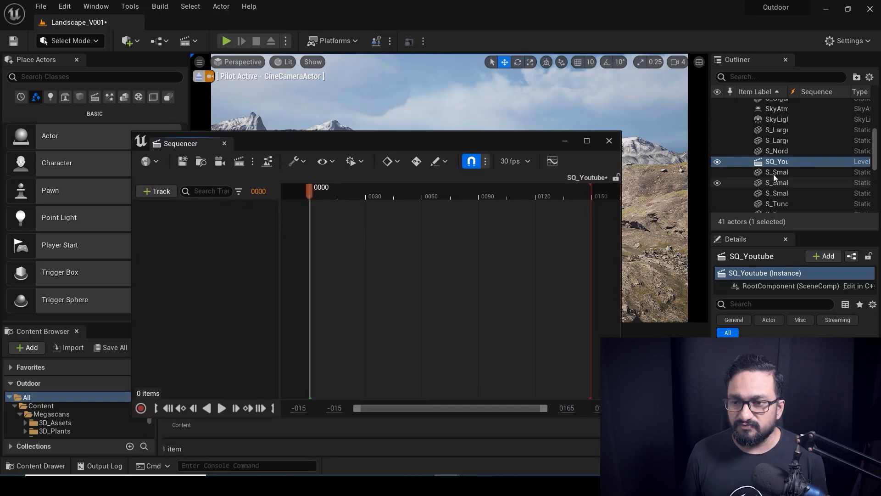
# Add CineCameraActor from the Outliner to the SQ_Youtube sequence, temporarily widening the Outliner to read the actor names
pyautogui.scroll(6, 791, 158)
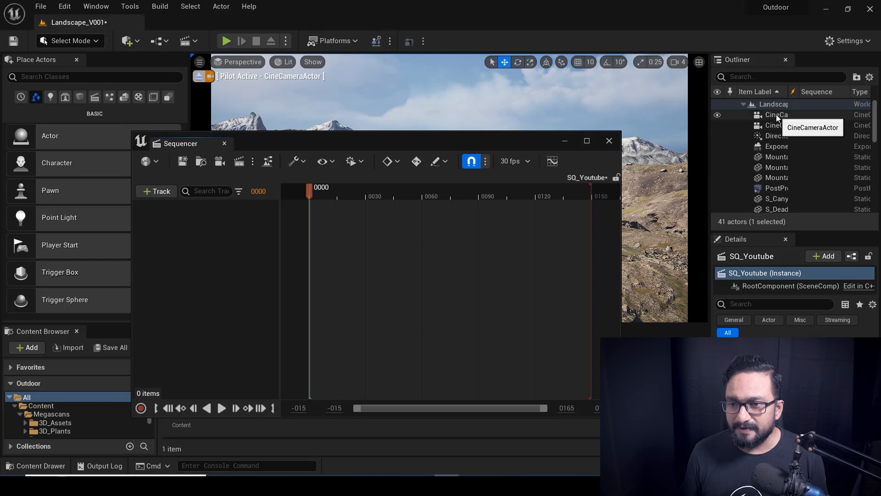
pyautogui.click(777, 116)
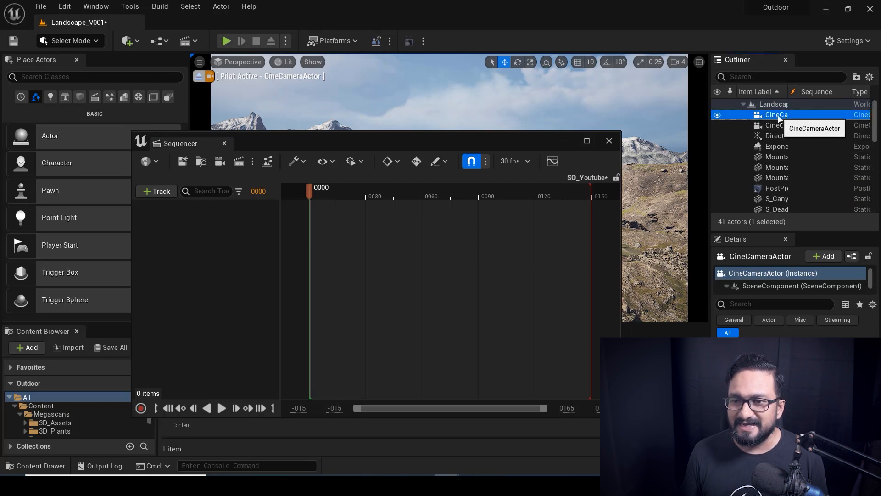
pyautogui.click(685, 131)
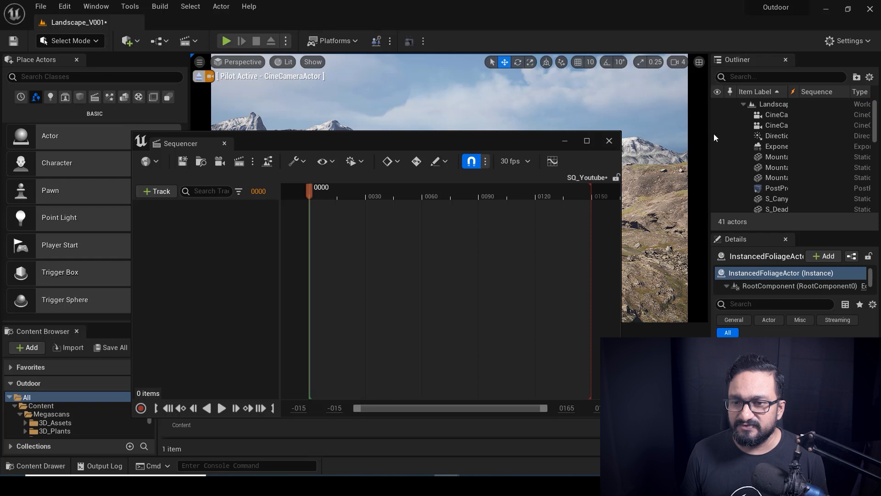
pyautogui.moveTo(712, 134); pyautogui.dragTo(610, 139)
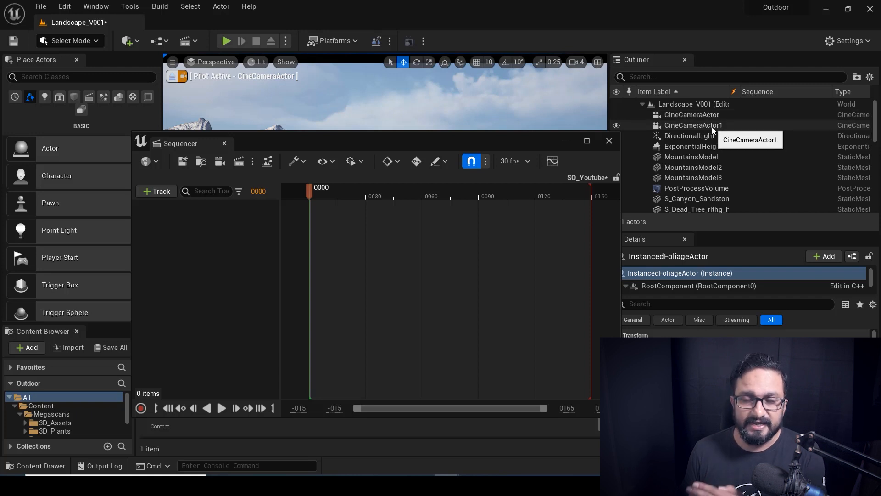
pyautogui.click(691, 115)
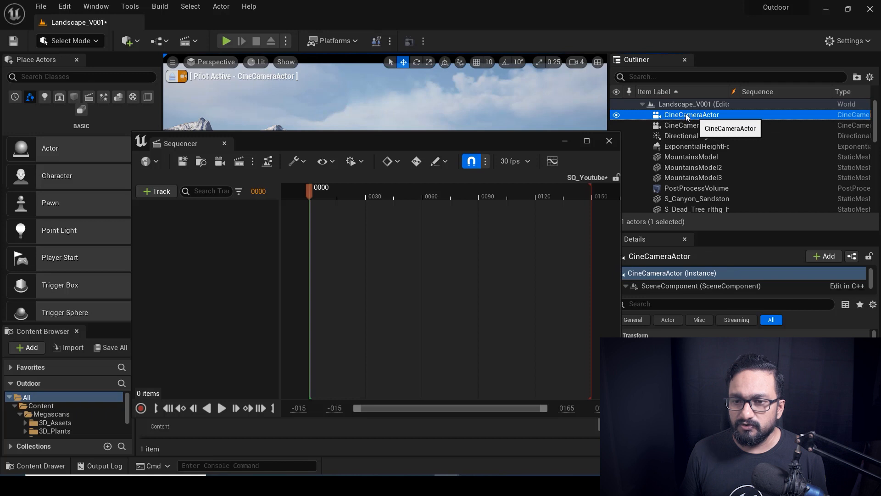
pyautogui.moveTo(538, 137); pyautogui.dragTo(519, 161)
pyautogui.moveTo(688, 115); pyautogui.dragTo(182, 258)
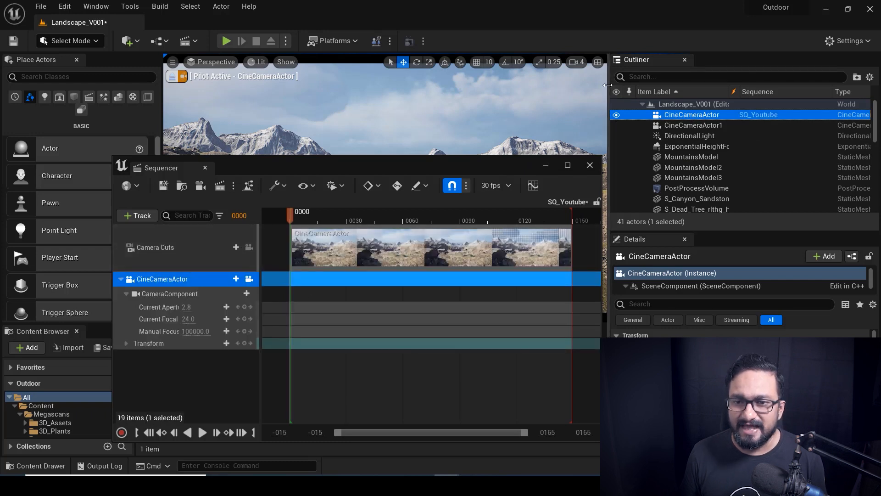
pyautogui.moveTo(610, 92); pyautogui.dragTo(717, 91)
pyautogui.moveTo(441, 169); pyautogui.dragTo(459, 149)
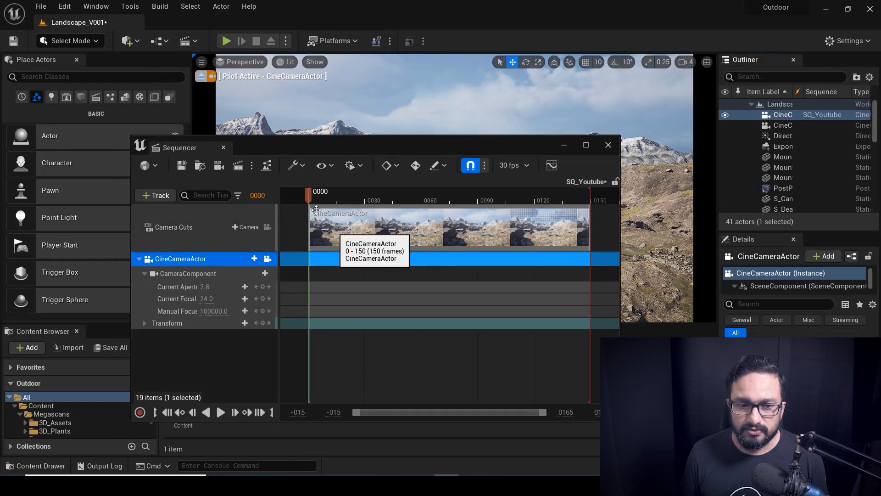
# Scrub the sequence to frame 35 and return the playhead to frame 0
pyautogui.moveTo(311, 194); pyautogui.dragTo(375, 247)
pyautogui.moveTo(352, 148); pyautogui.dragTo(410, 145)
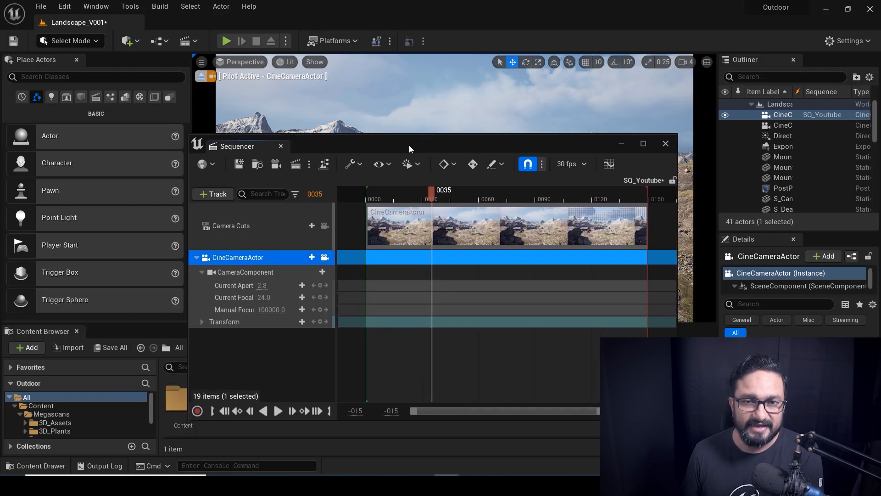
pyautogui.moveTo(409, 146); pyautogui.dragTo(401, 147)
pyautogui.moveTo(412, 195); pyautogui.dragTo(362, 197)
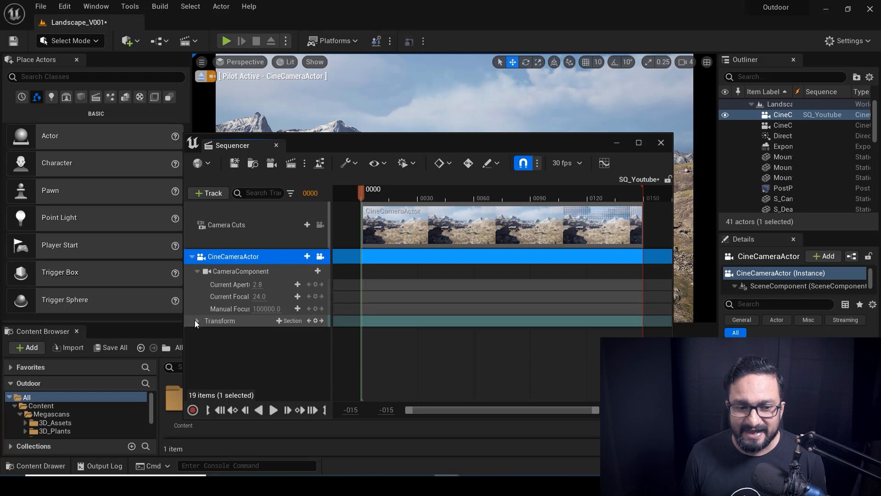
# Expand CineCameraActor's Transform track and add a transform keyframe at frame 0
pyautogui.click(196, 320)
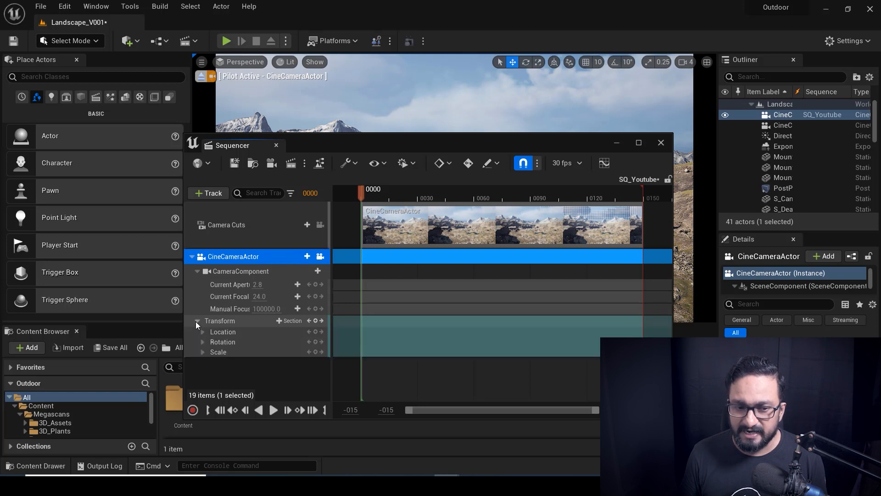
pyautogui.click(294, 256)
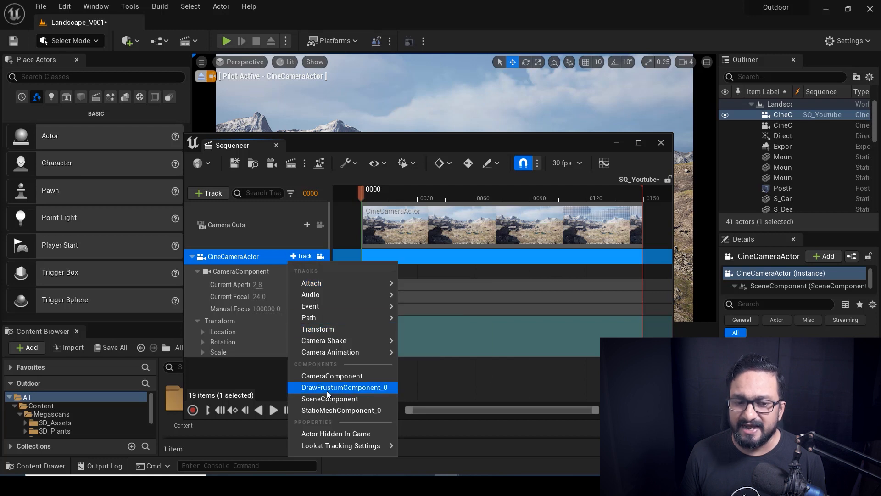
pyautogui.click(452, 256)
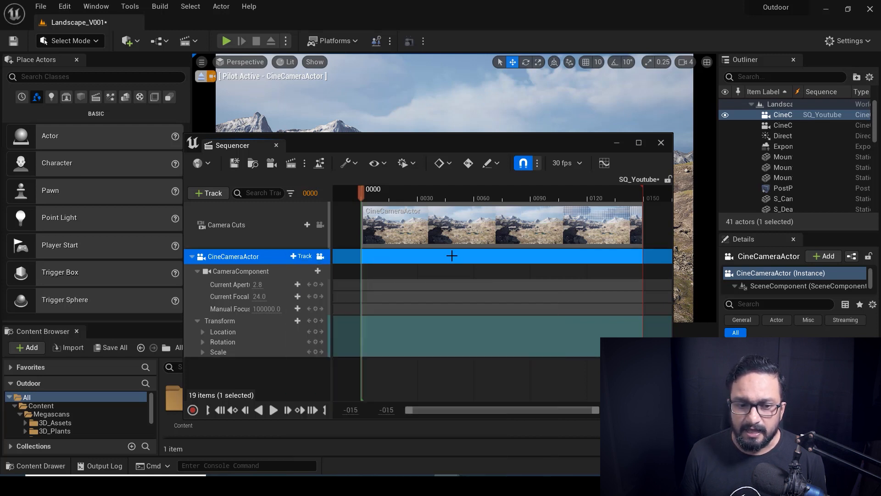
pyautogui.click(225, 321)
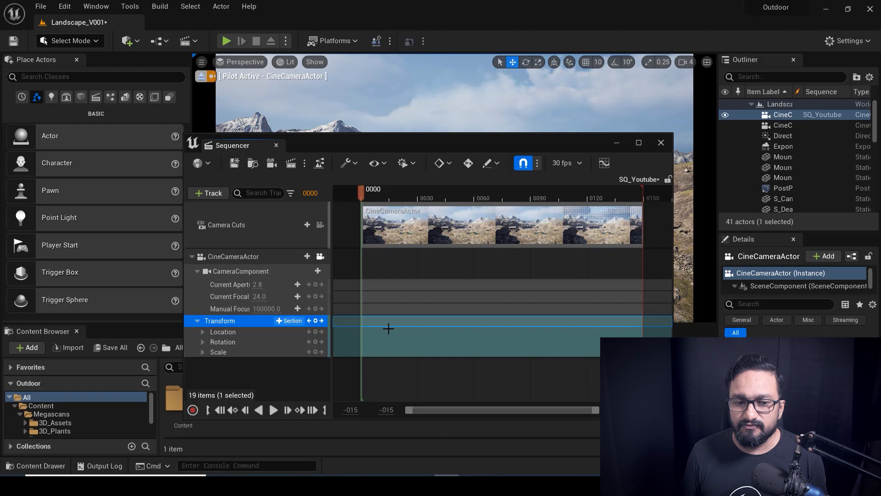
pyautogui.click(315, 321)
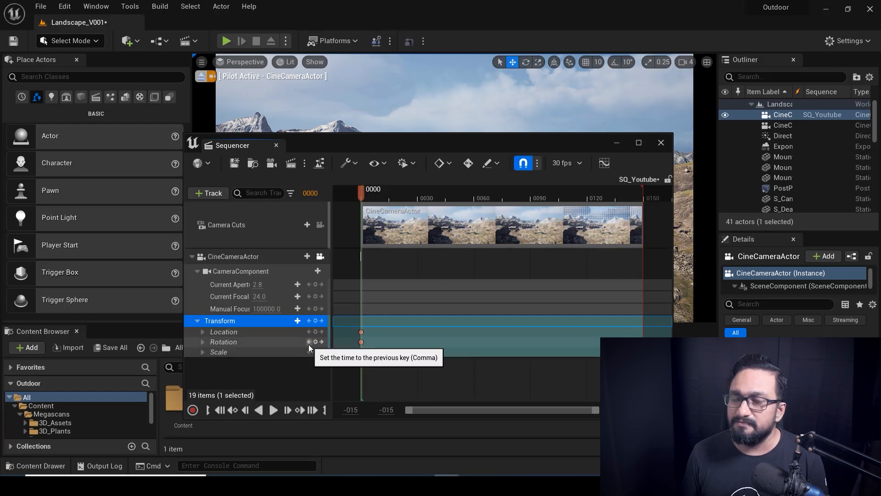
# Move the SQ_Youtube playhead to frame 150 and stop piloting CineCameraActor
pyautogui.moveTo(362, 192); pyautogui.dragTo(645, 238)
pyautogui.moveTo(546, 143); pyautogui.dragTo(504, 300)
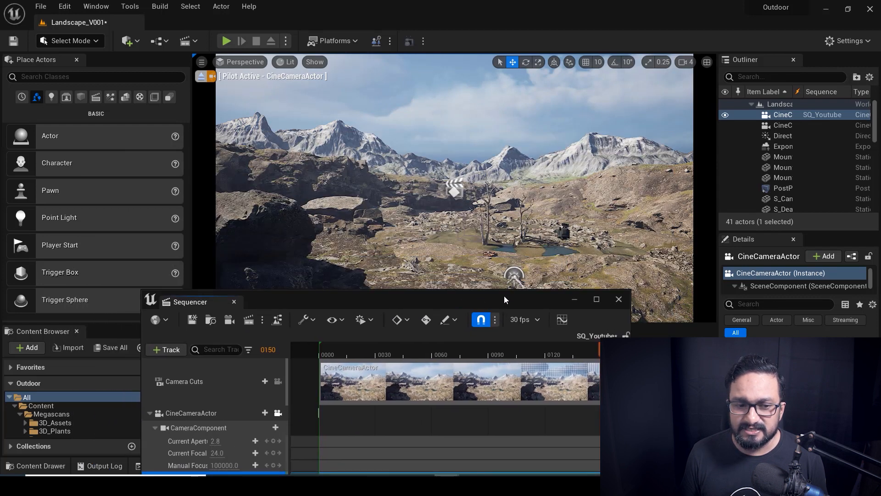
pyautogui.click(205, 78)
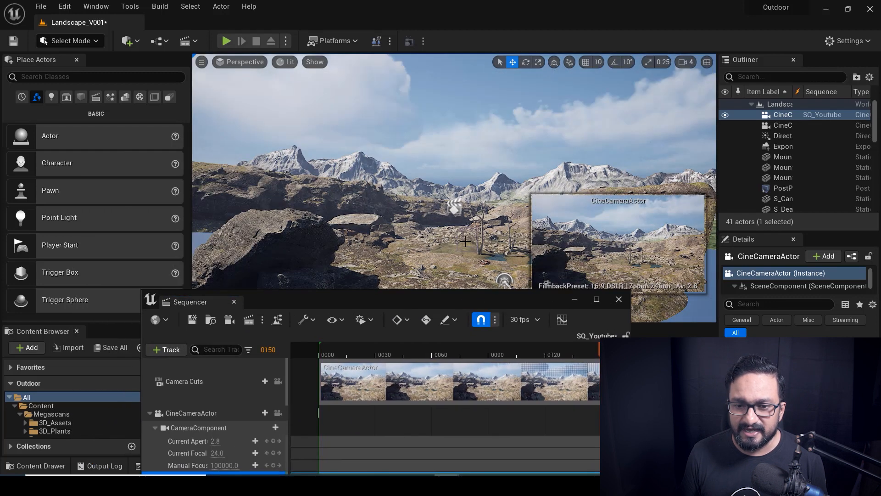
# Move CineCameraActor along the X axis in the landscape and add a transform keyframe at frame 150
pyautogui.moveTo(304, 297); pyautogui.dragTo(302, 256)
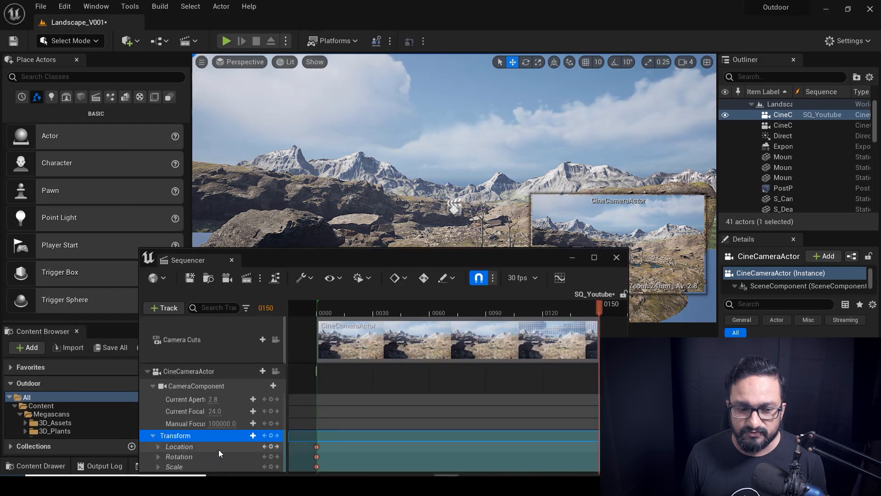
pyautogui.moveTo(433, 260); pyautogui.dragTo(442, 338)
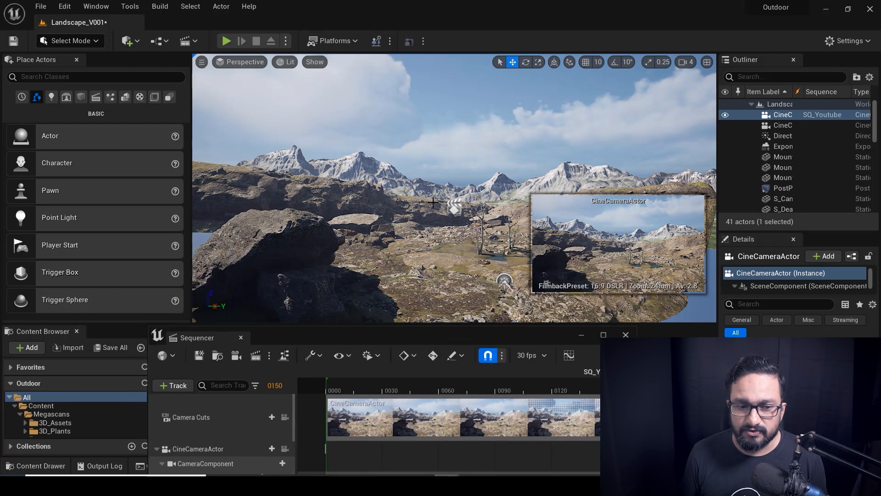
pyautogui.keyDown('alt'); pyautogui.moveTo(447, 191); pyautogui.dragTo(366, 181); pyautogui.keyUp('alt')
pyautogui.moveTo(294, 155); pyautogui.dragTo(368, 211)
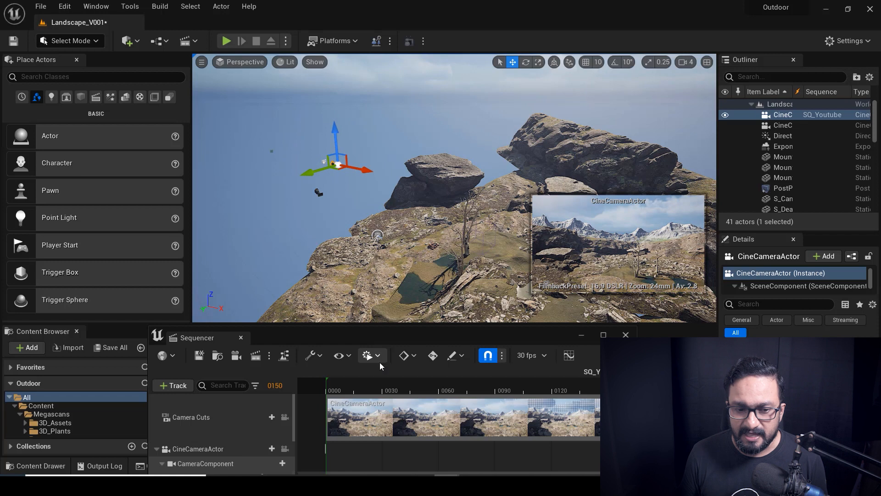
pyautogui.moveTo(359, 335); pyautogui.dragTo(346, 173)
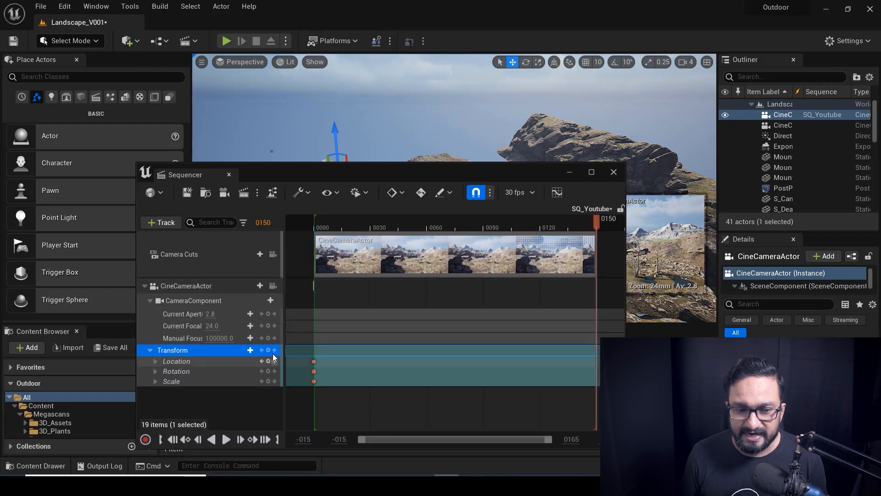
pyautogui.click(269, 350)
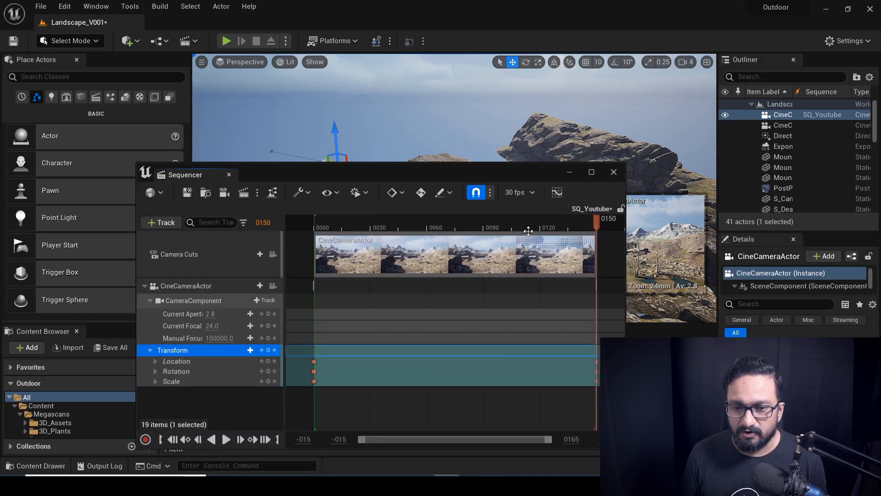
# Scrub through the sequence to preview the camera movement, leaving the playhead at frame 26
pyautogui.moveTo(580, 225); pyautogui.dragTo(477, 226)
pyautogui.moveTo(486, 179); pyautogui.dragTo(362, 134)
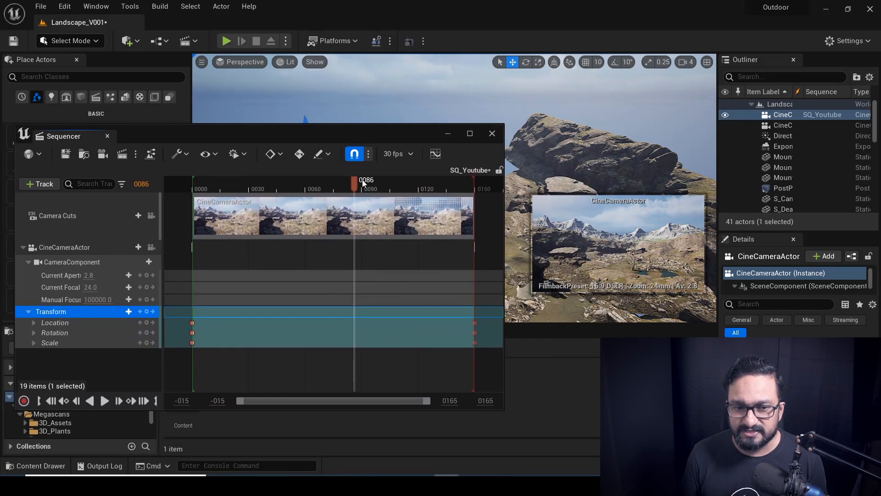
pyautogui.moveTo(353, 186); pyautogui.dragTo(419, 254)
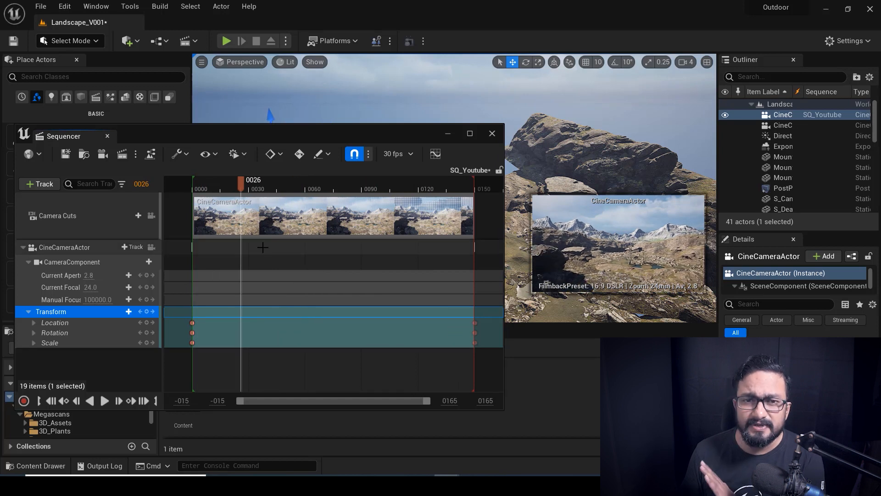
pyautogui.click(242, 187)
# Send SQ_Youtube to the Movie Render Queue and bring up the Output settings of its render job
pyautogui.moveTo(268, 133); pyautogui.dragTo(392, 129)
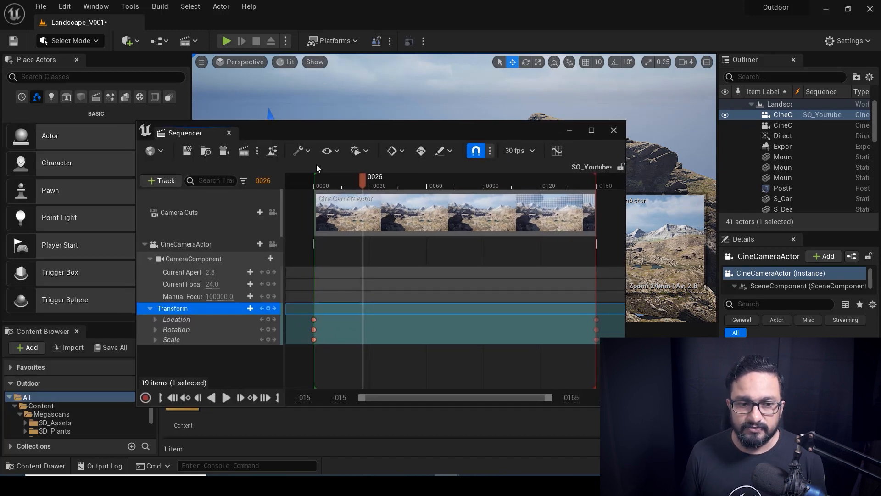
pyautogui.click(243, 153)
pyautogui.moveTo(409, 106); pyautogui.dragTo(429, 103)
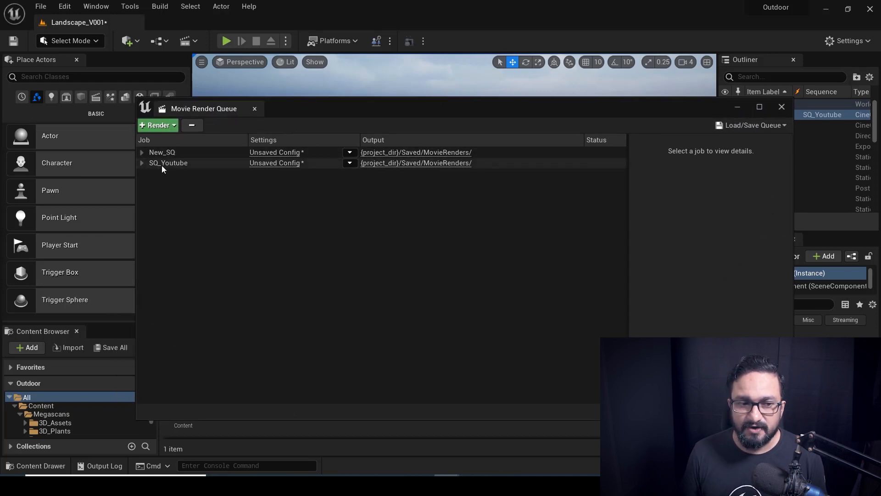
pyautogui.click(271, 164)
pyautogui.moveTo(441, 85); pyautogui.dragTo(467, 118)
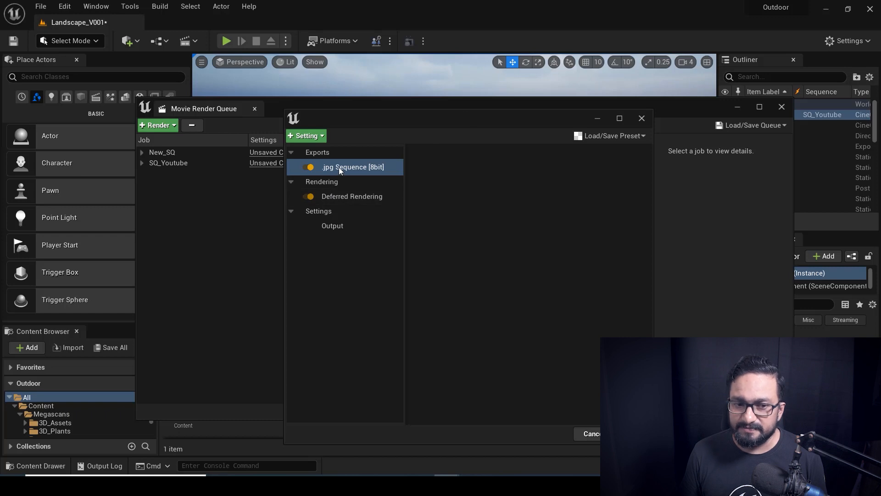
pyautogui.click(334, 197)
pyautogui.click(334, 226)
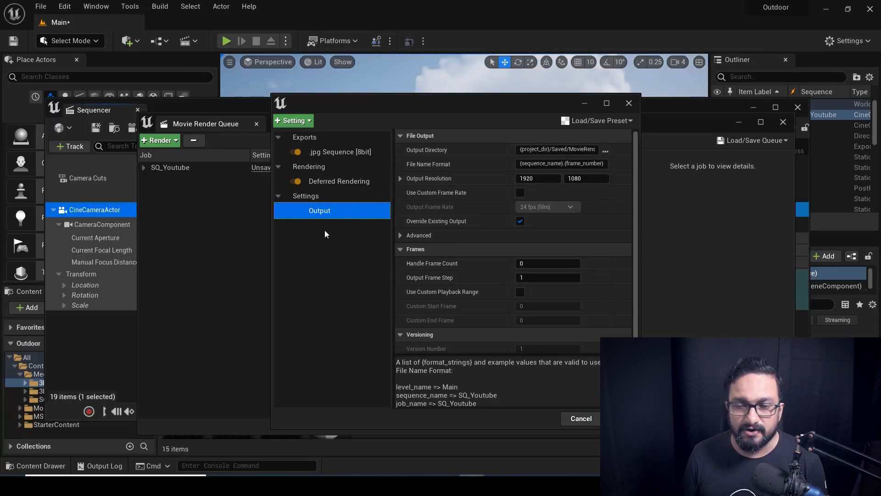
# Create a folder named SQ_Youtube inside Outdoor's Output folder and set it as the render's output directory
pyautogui.click(605, 151)
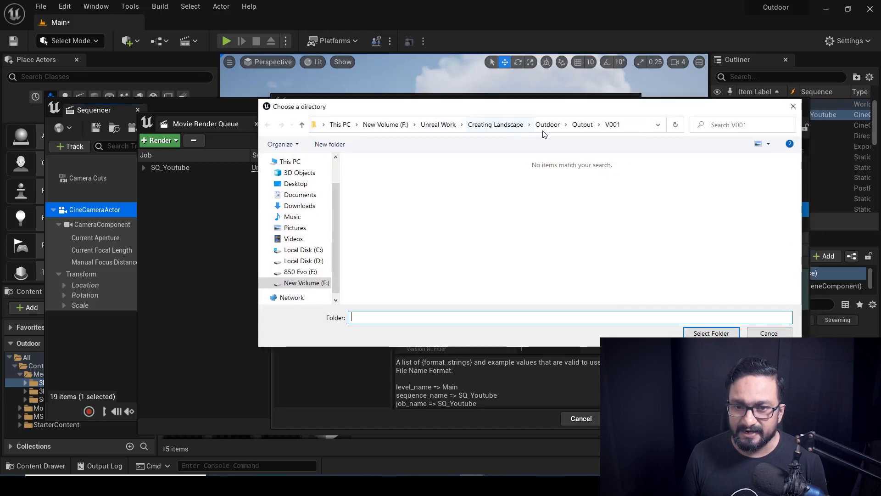
pyautogui.click(552, 129)
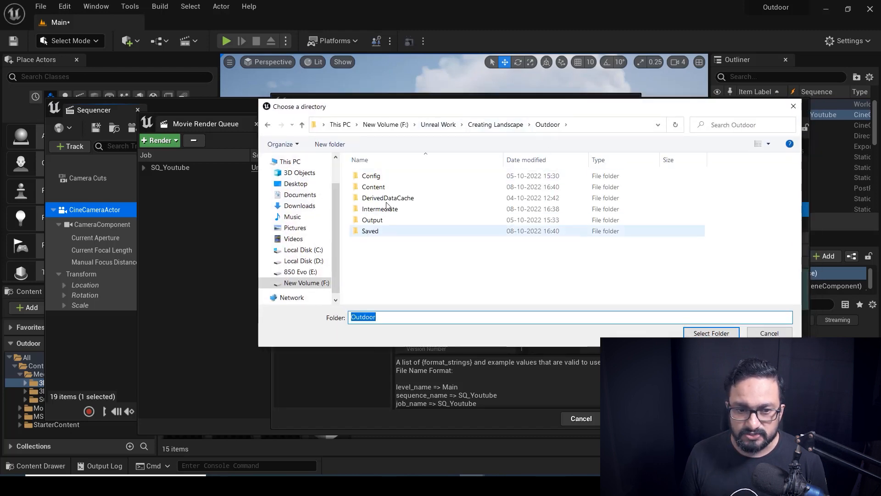
pyautogui.doubleClick(373, 220)
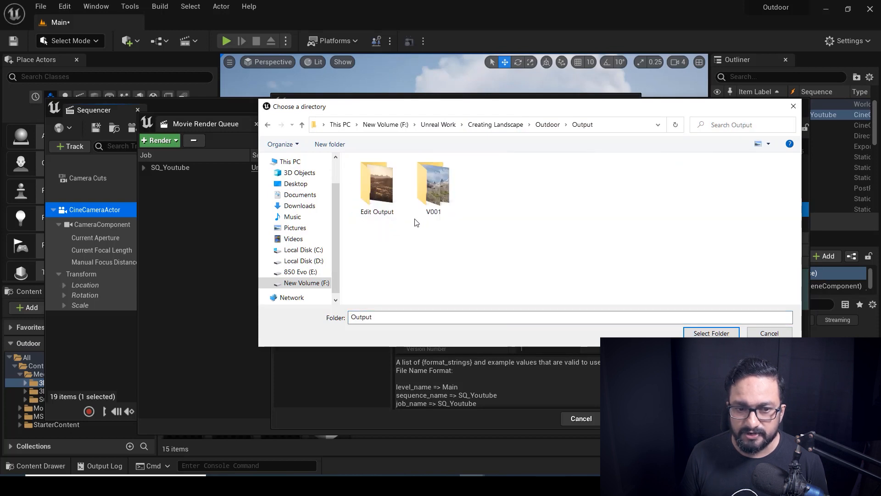
pyautogui.click(329, 145)
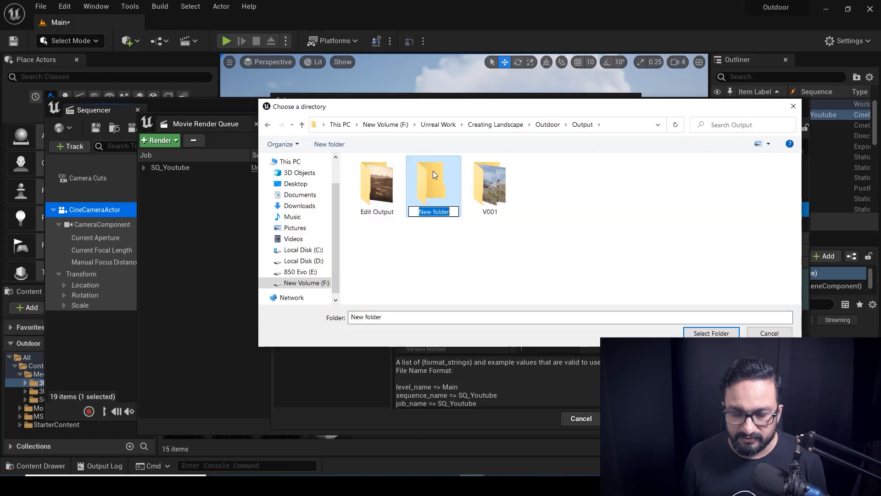
pyautogui.write('SQ_Youtube')
pyautogui.press('Return')
pyautogui.press('Return')
pyautogui.click(698, 333)
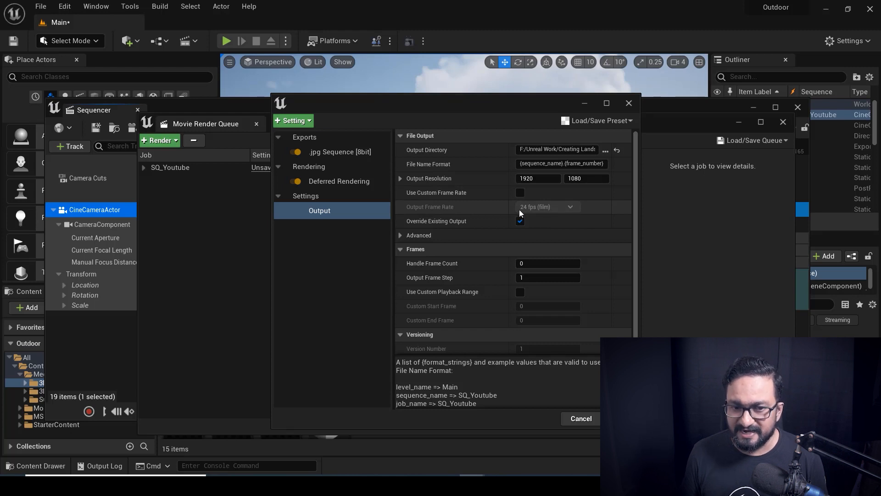
# Try switching off the existing-output override and enabling a custom output frame rate, examining the available frame rates
pyautogui.click(521, 221)
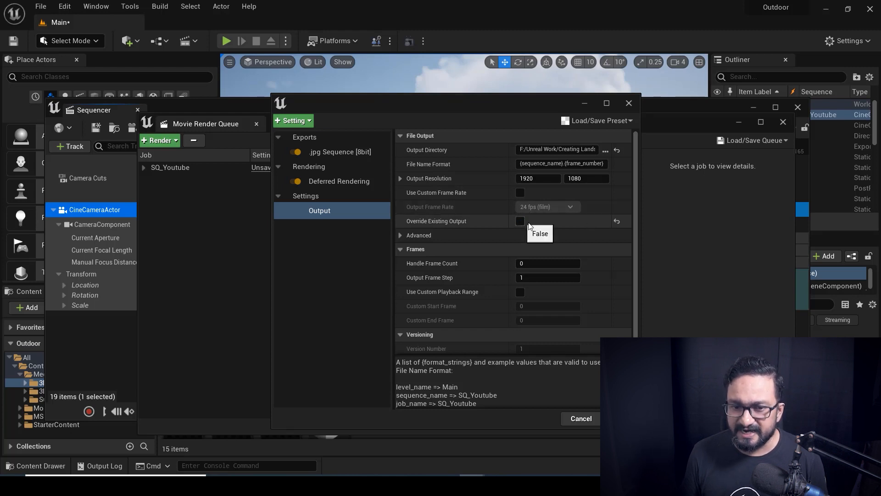
pyautogui.click(521, 221)
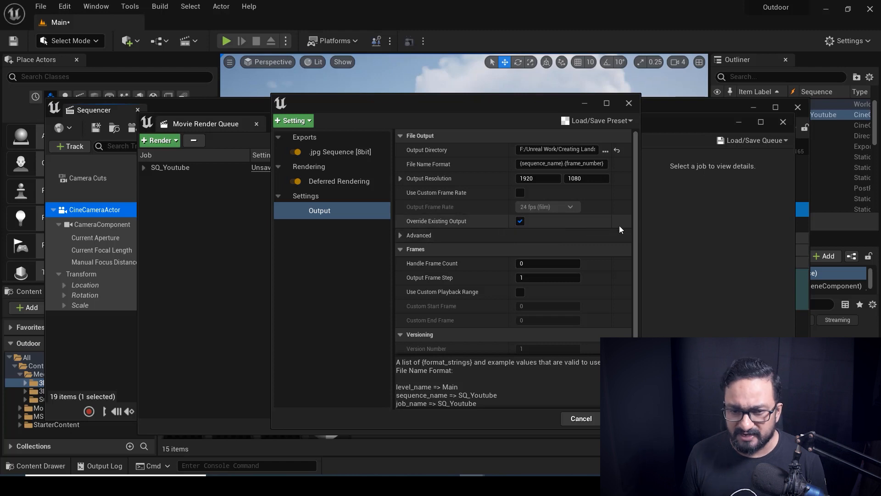
pyautogui.click(520, 193)
pyautogui.click(572, 206)
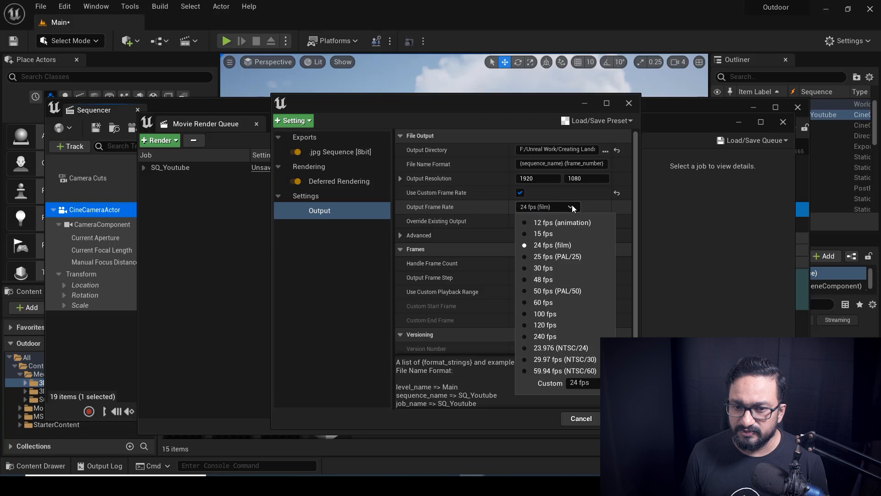
pyautogui.click(508, 209)
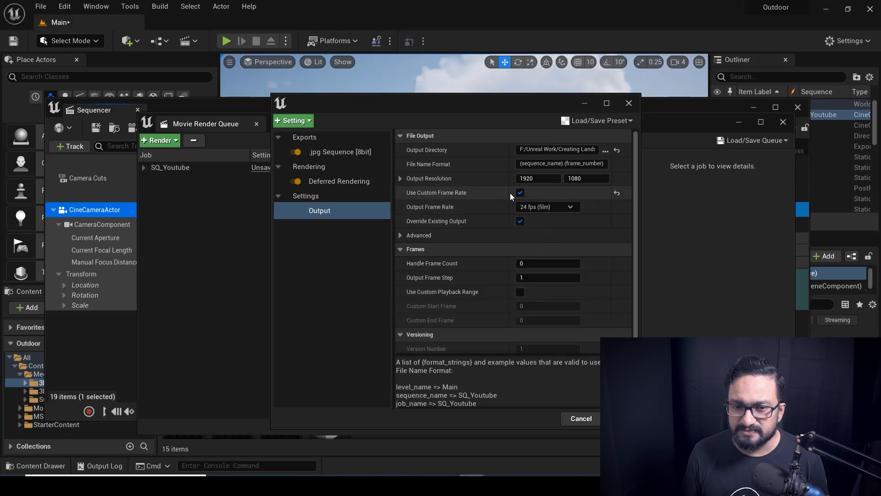
pyautogui.click(520, 193)
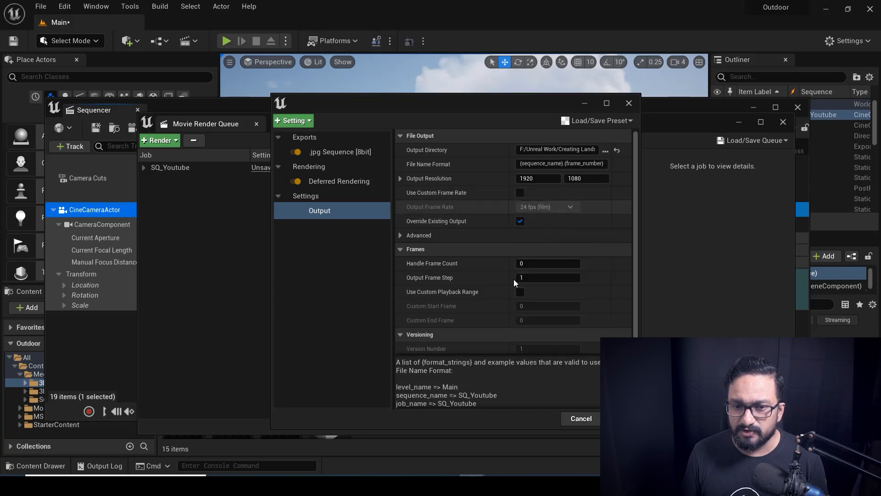
# Disable Override Existing Output for the SQ_Youtube render job
pyautogui.click(520, 220)
pyautogui.scroll(-1, 520, 216)
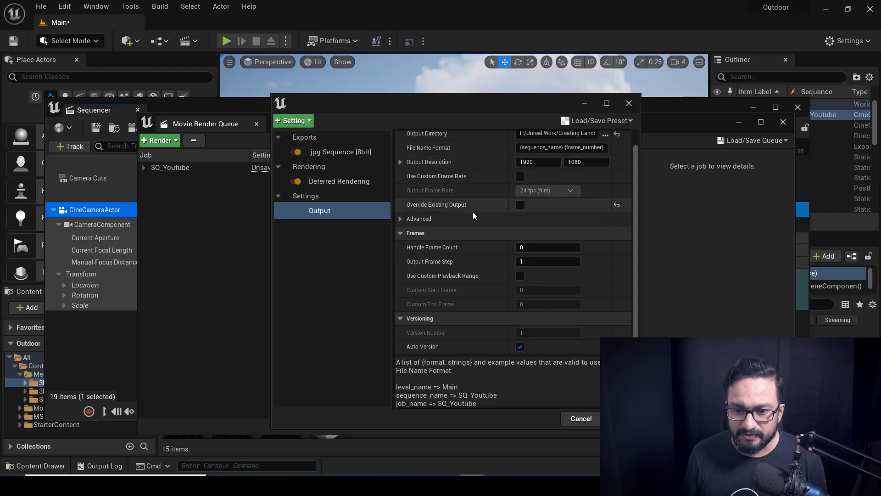
pyautogui.scroll(1, 475, 213)
# Add a 16-bit .exr Sequence export to the render job and disable the .jpg Sequence export
pyautogui.click(339, 152)
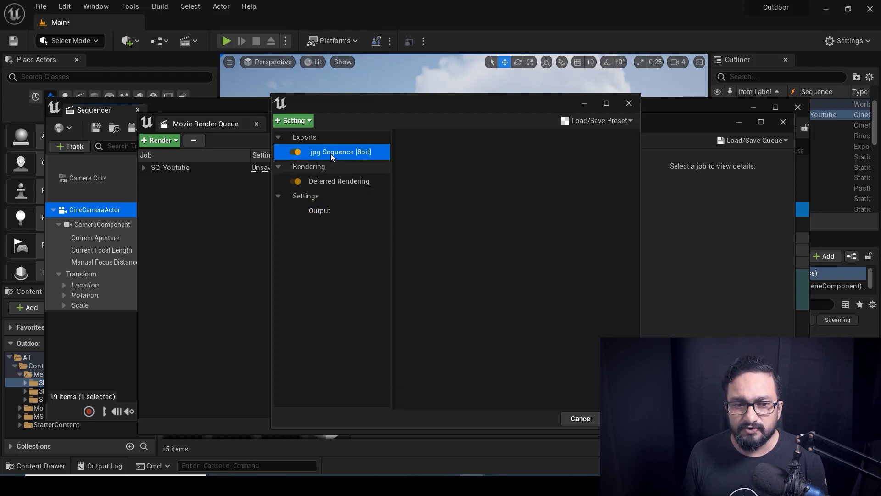
pyautogui.click(324, 212)
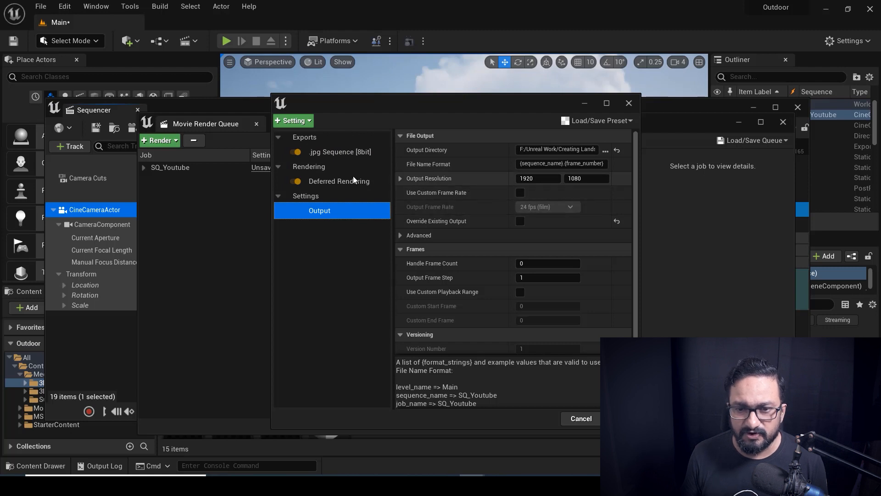
pyautogui.click(320, 153)
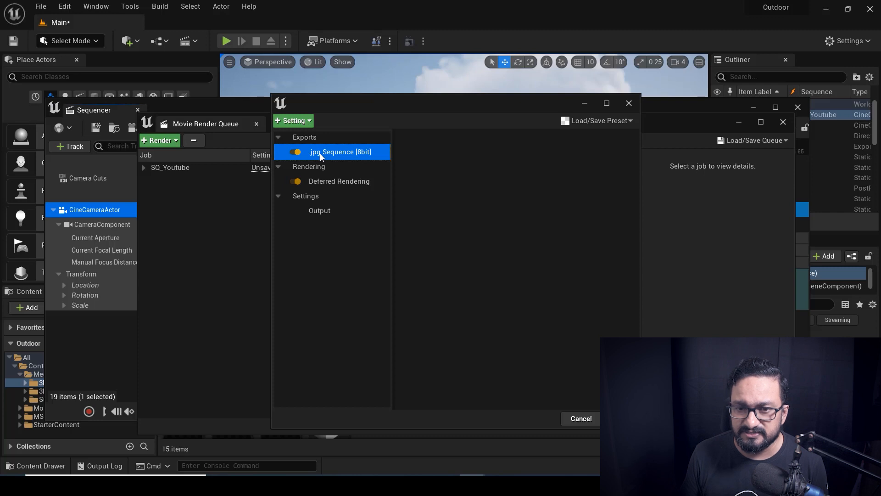
pyautogui.click(311, 120)
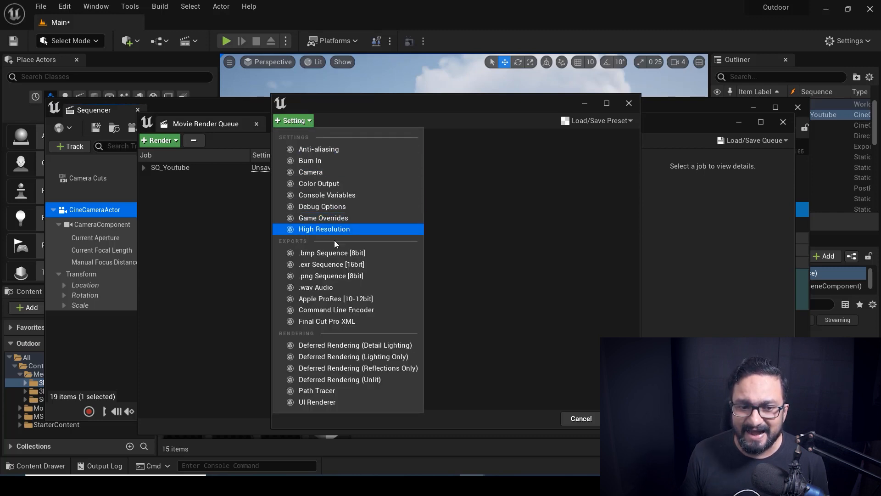
pyautogui.click(331, 265)
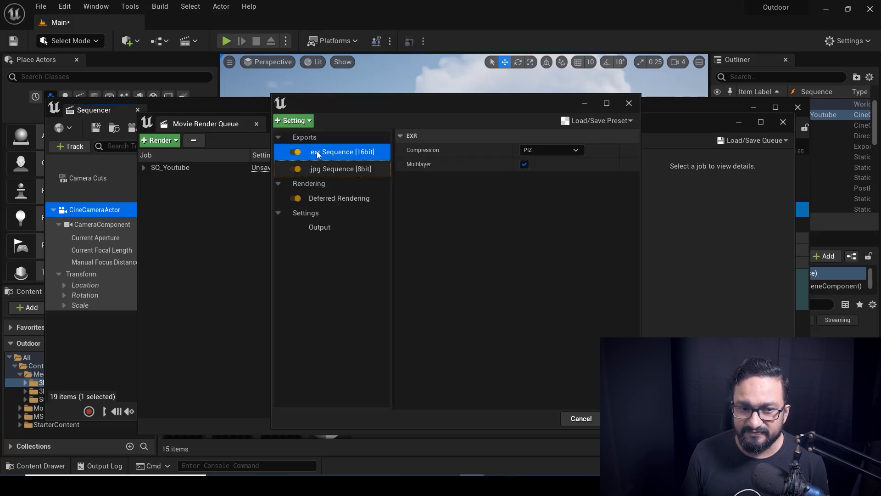
pyautogui.click(294, 170)
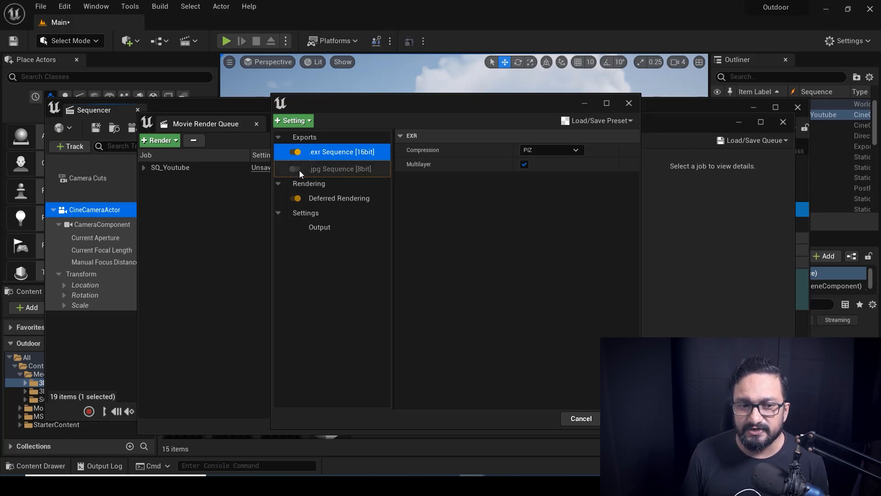
# Add an 8-bit .png Sequence export to the render job
pyautogui.click(309, 121)
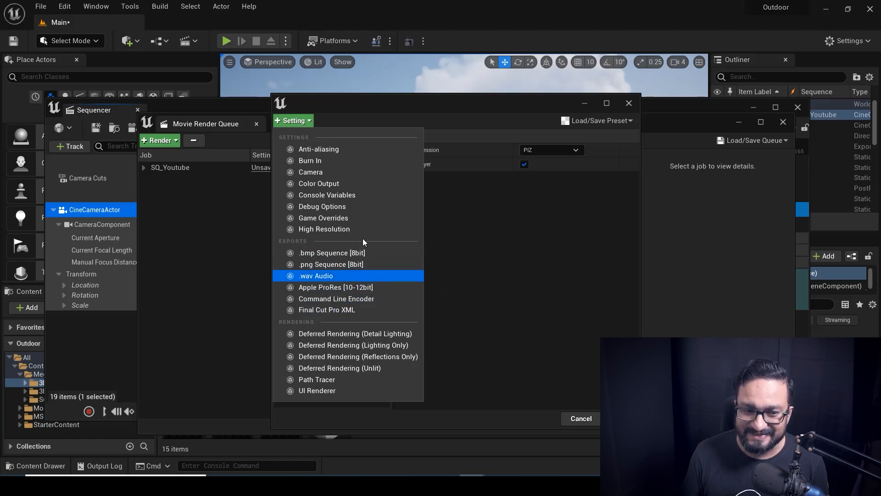
pyautogui.click(441, 108)
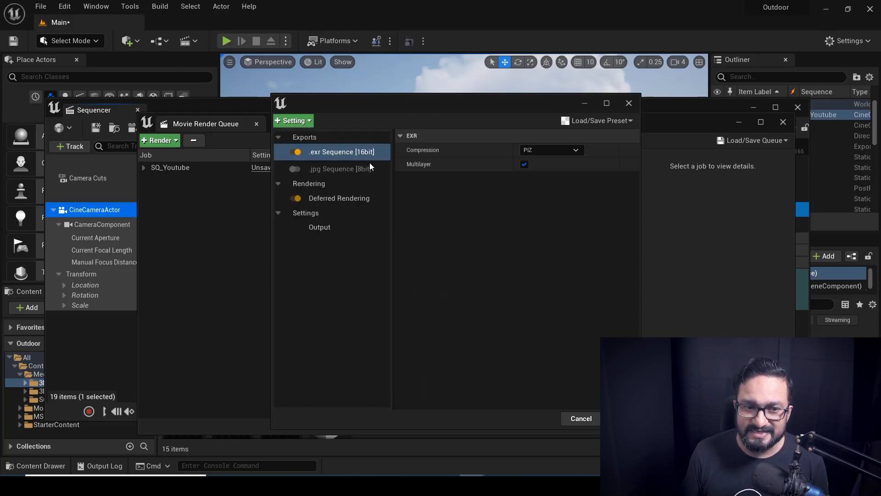
pyautogui.click(308, 122)
pyautogui.click(327, 264)
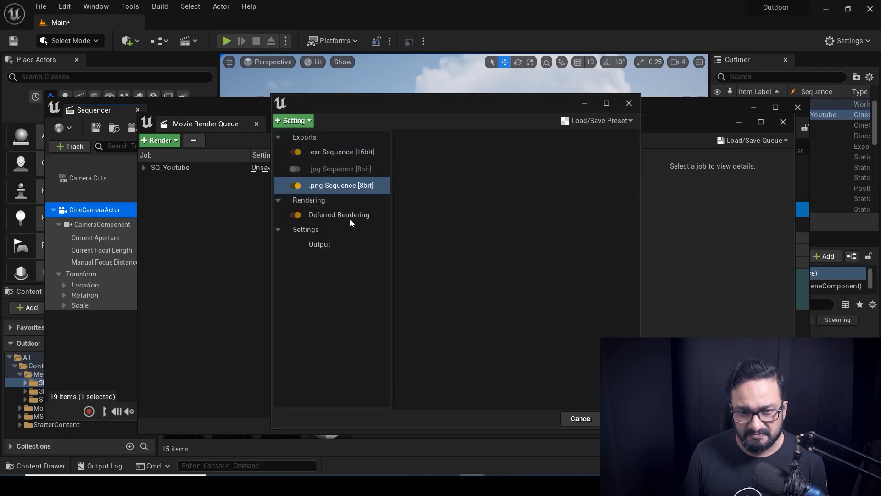
# Delete the .exr Sequence and .jpg Sequence exports from the render job
pyautogui.click(325, 154)
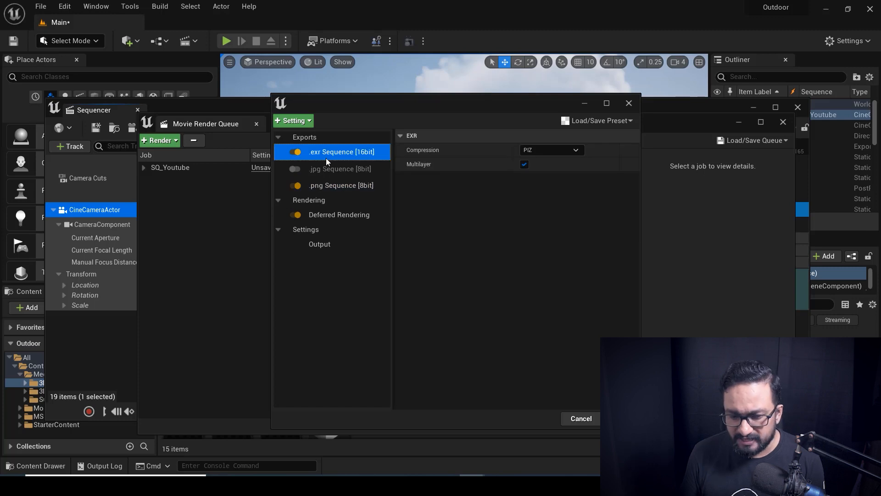
pyautogui.press('Delete')
pyautogui.click(328, 157)
pyautogui.press('Delete')
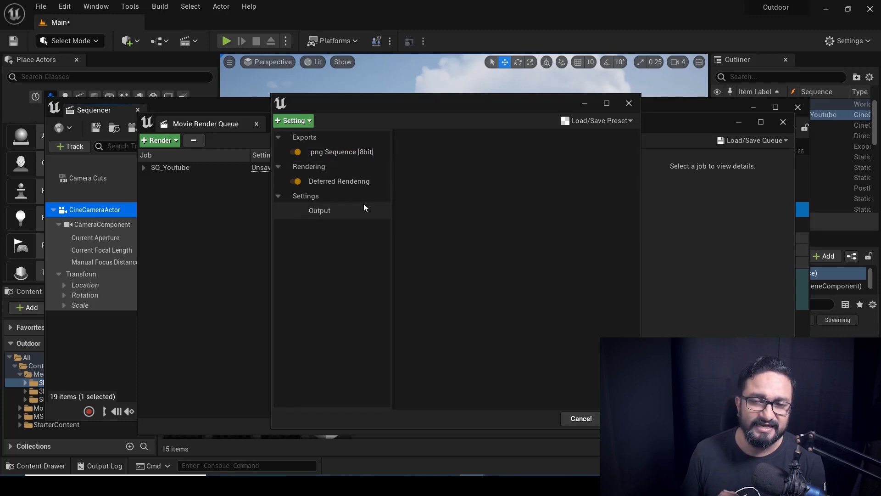
# Switch the Deferred Rendering pass of the SQ_Youtube render job off and back on
pyautogui.click(338, 182)
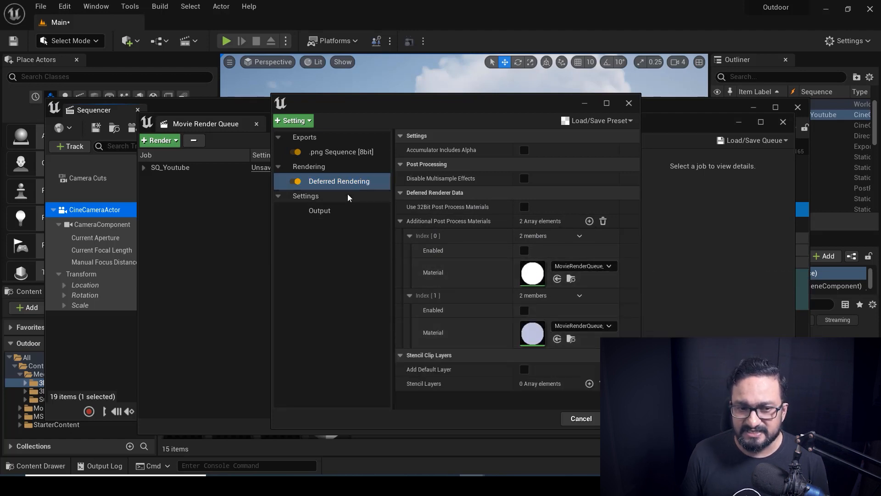
pyautogui.click(296, 183)
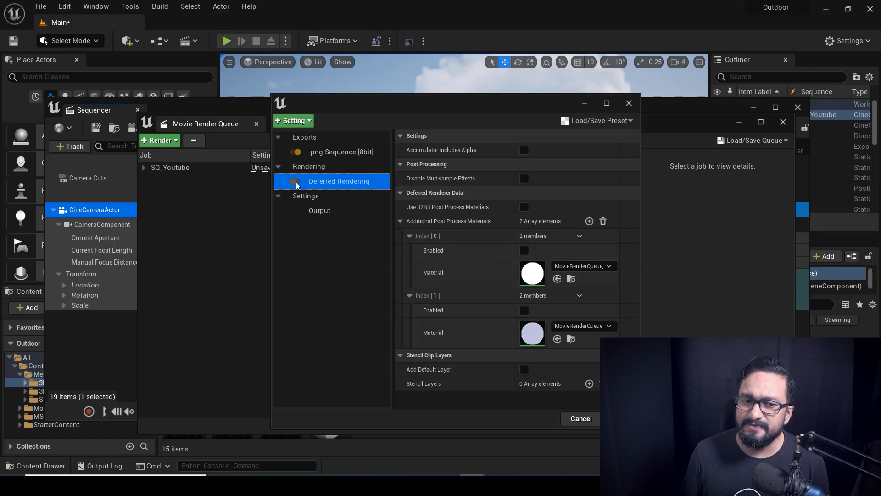
pyautogui.click(296, 181)
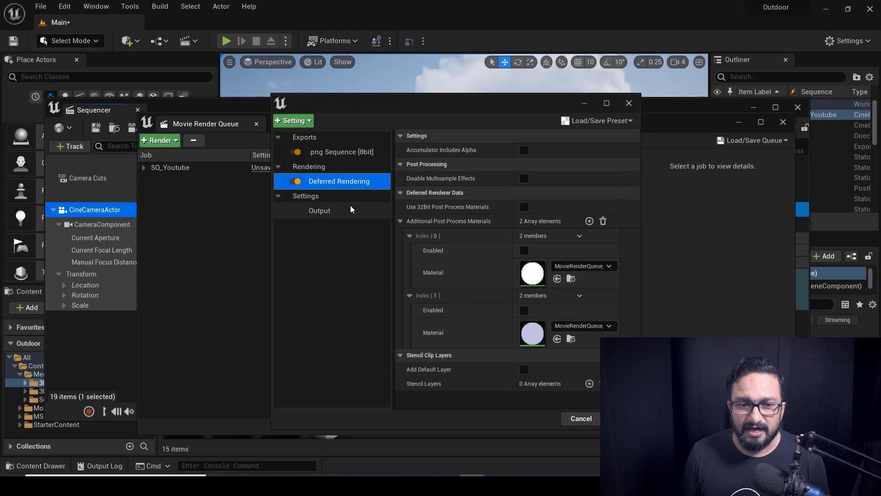
# Add an Anti-aliasing setting to the render job with a Spatial Sample Count of 28 and Override Anti Aliasing enabled
pyautogui.click(310, 122)
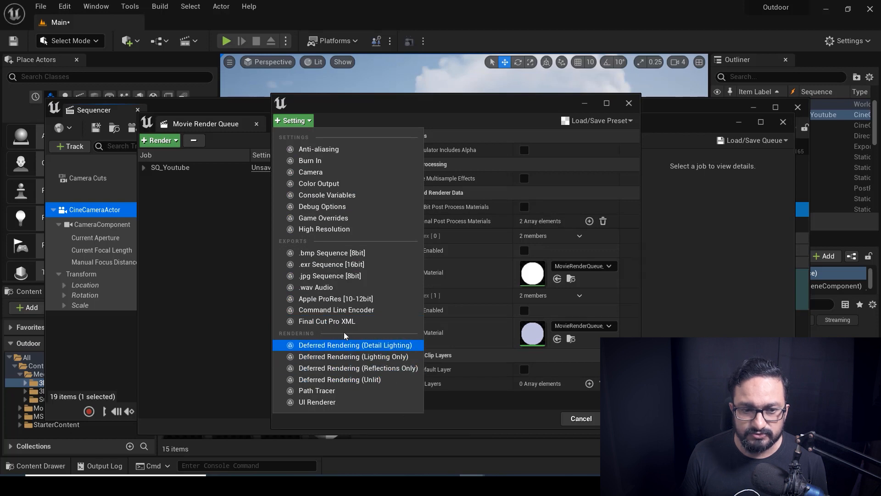
pyautogui.click(326, 149)
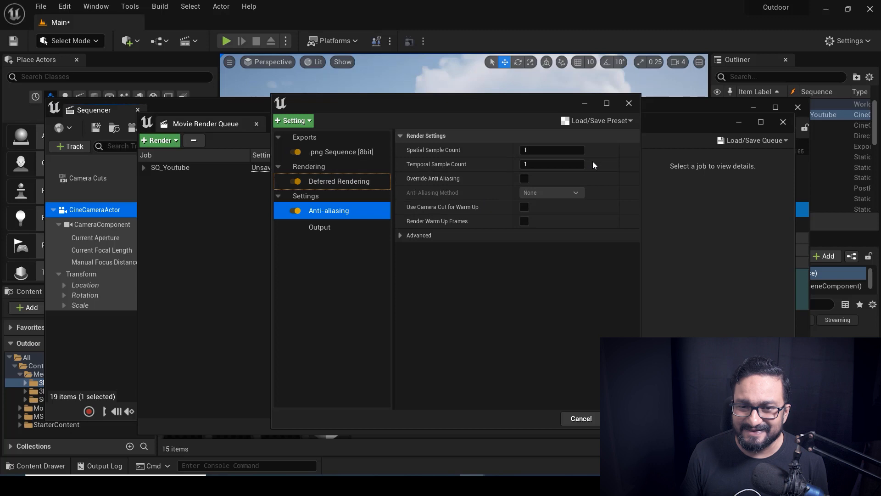
pyautogui.click(551, 150)
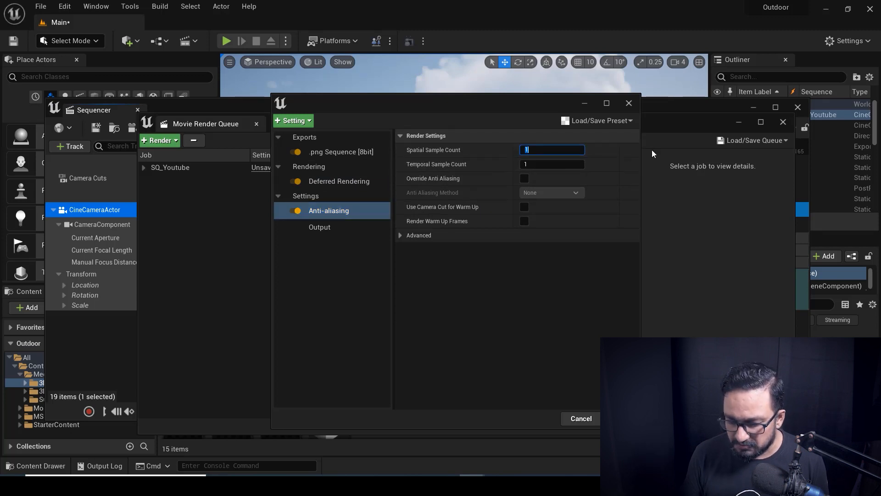
pyautogui.write('28')
pyautogui.press('Return')
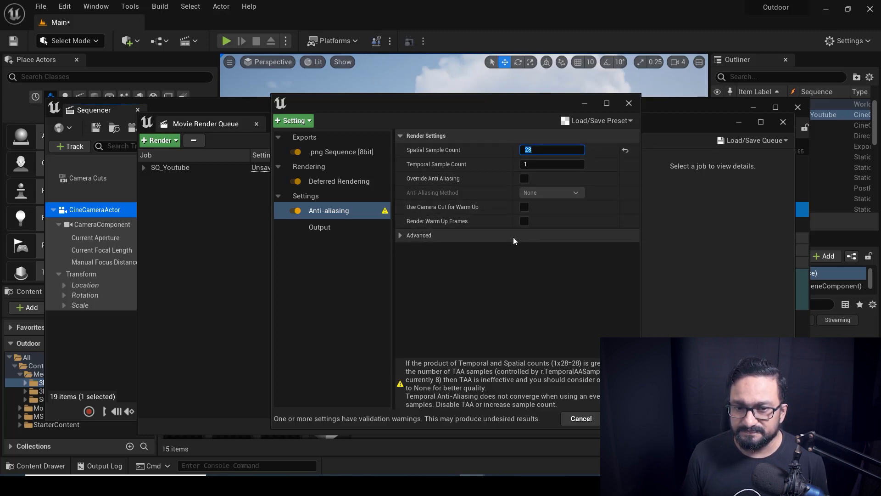
pyautogui.click(526, 178)
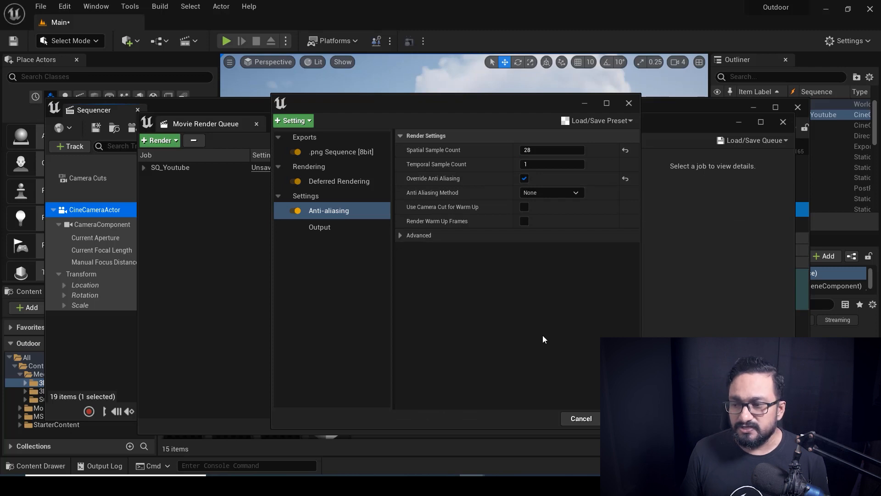
# Check the job's Output and .png Sequence settings, accept the configuration and start rendering SQ_Youtube
pyautogui.click(317, 229)
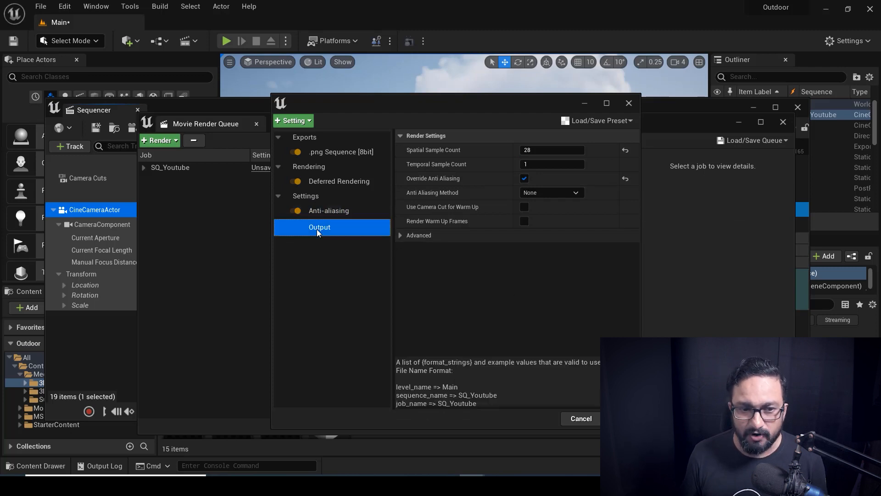
pyautogui.click(342, 151)
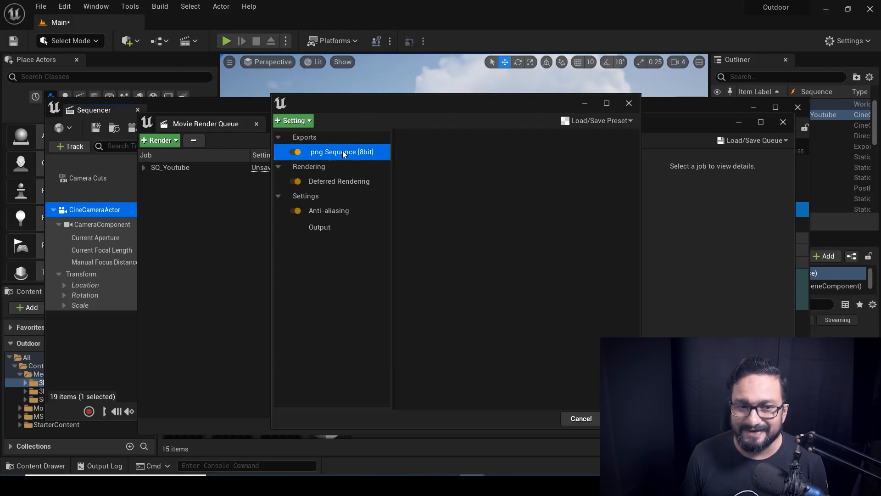
pyautogui.click(619, 419)
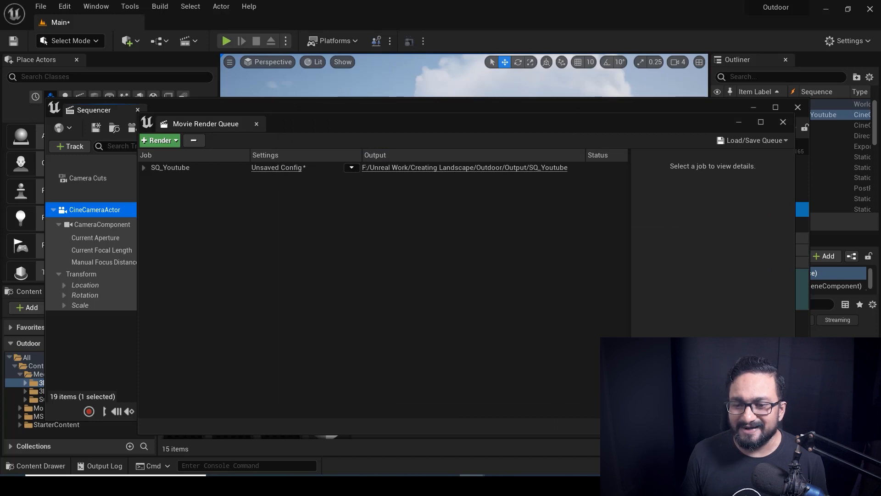
pyautogui.click(708, 425)
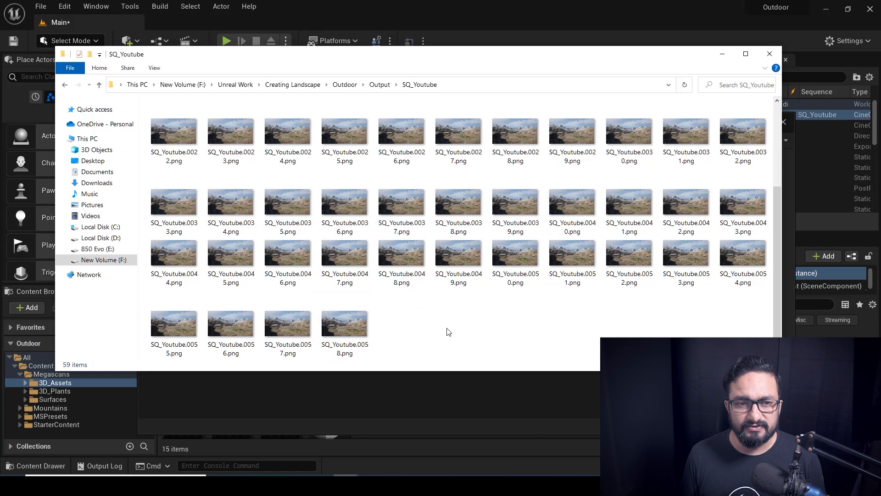
# Examine the rendered PNG frames in the SQ_Youtube output folder and view SQ_Youtube.0000.png full size
pyautogui.scroll(1, 388, 286)
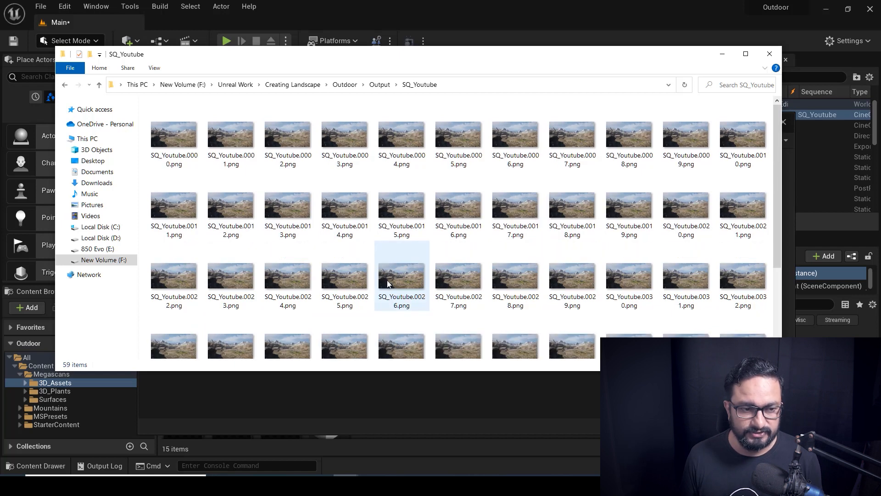
pyautogui.scroll(3, 390, 302)
pyautogui.doubleClick(174, 129)
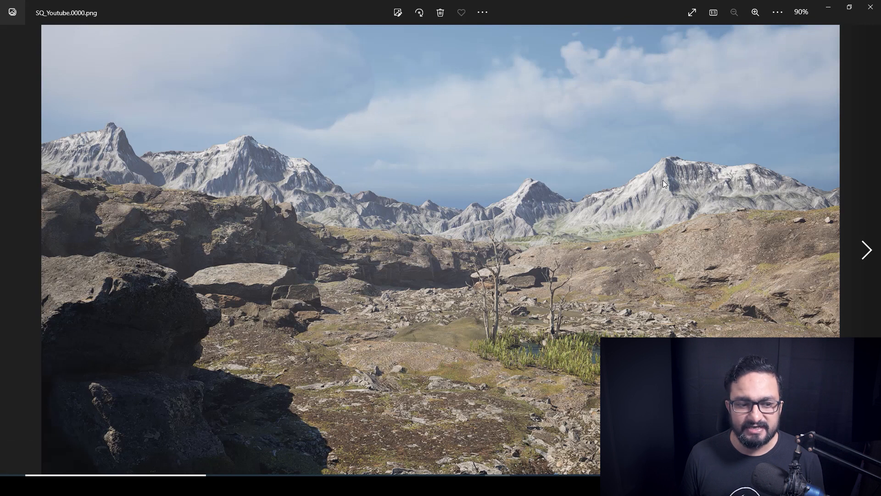
pyautogui.click(871, 7)
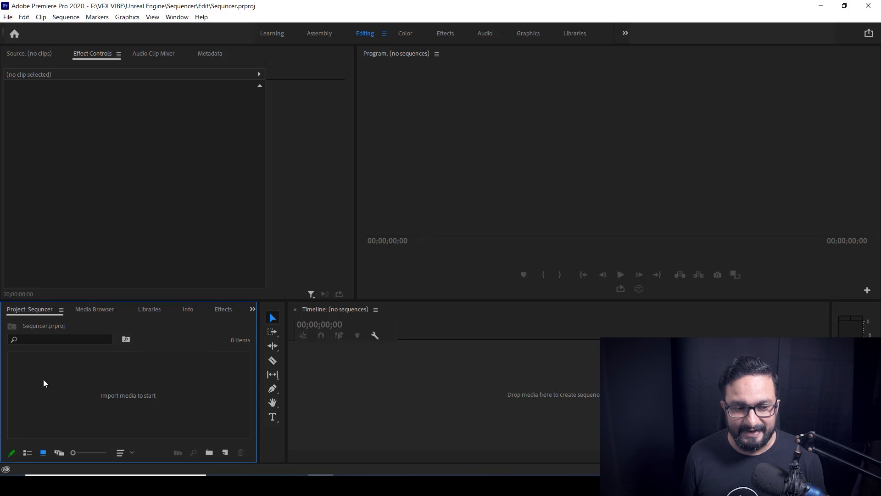
# In Premiere Pro, import SQ_Youtube.0000.png from the Output/SQ_Youtube folder as an image sequence
pyautogui.doubleClick(119, 379)
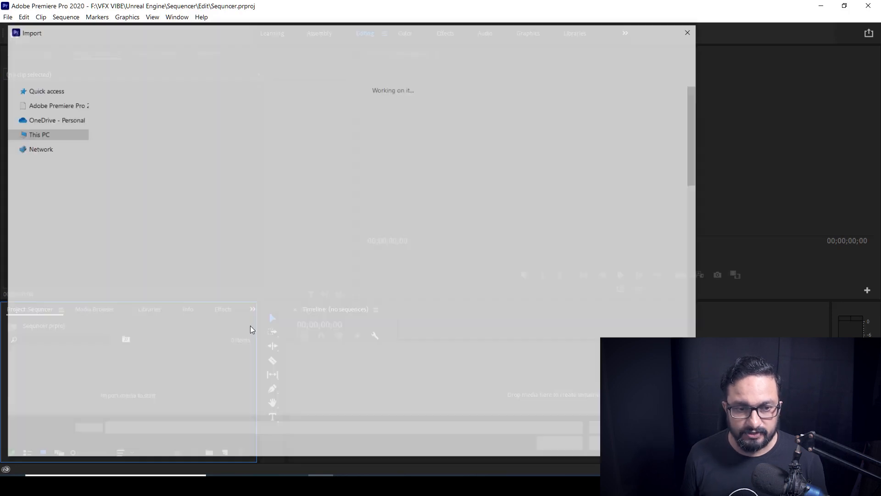
pyautogui.click(293, 49)
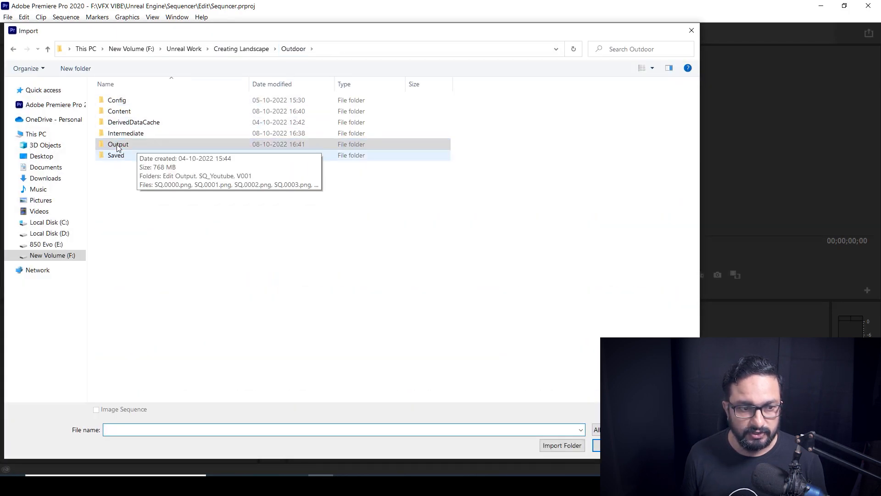
pyautogui.doubleClick(124, 144)
pyautogui.doubleClick(195, 124)
pyautogui.click(120, 411)
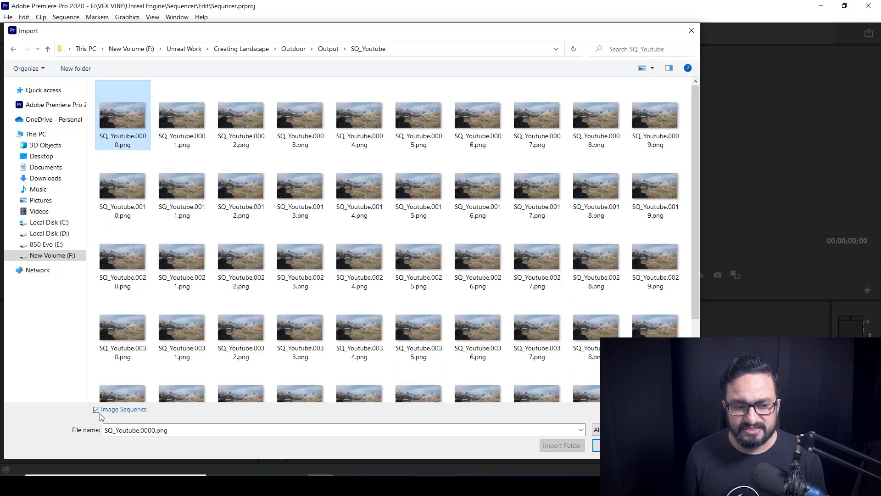
pyautogui.press('Return')
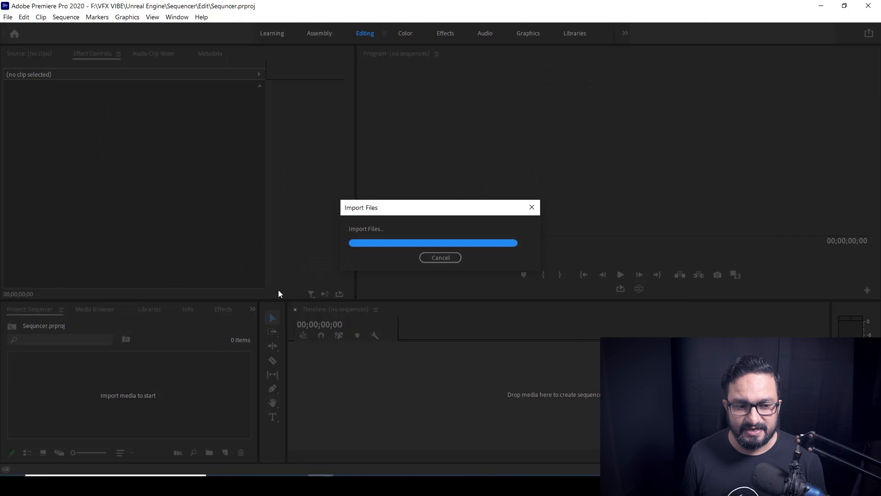
# Place the imported SQ_Youtube image sequence on the empty timeline as a new sequence and scrub through the clip
pyautogui.moveTo(49, 376); pyautogui.dragTo(419, 412)
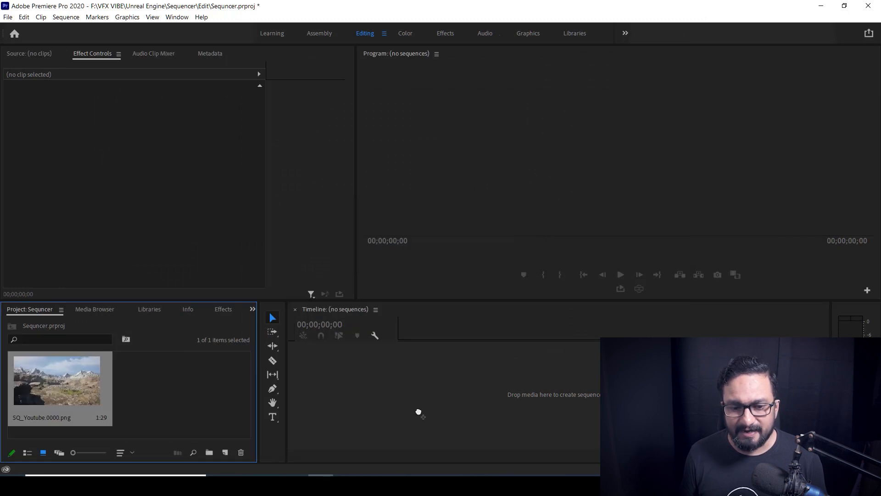
pyautogui.moveTo(486, 415); pyautogui.dragTo(487, 414)
pyautogui.moveTo(415, 337); pyautogui.dragTo(493, 360)
pyautogui.click(478, 388)
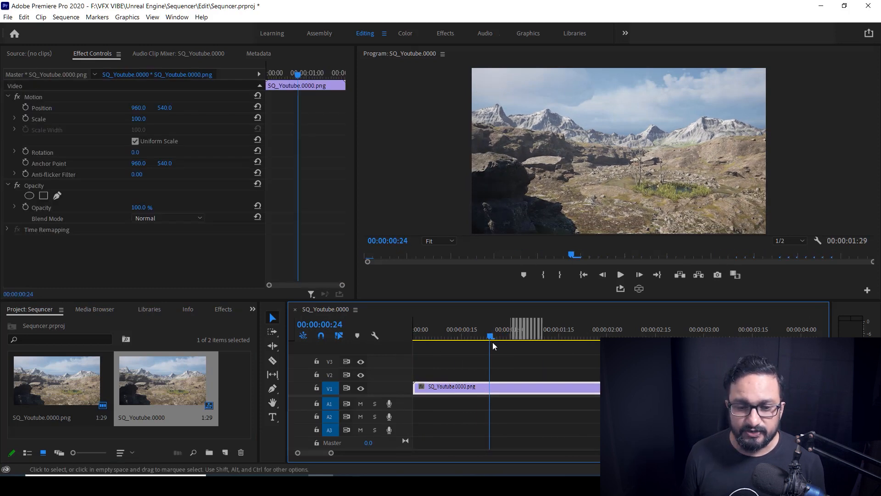
pyautogui.moveTo(493, 343); pyautogui.dragTo(474, 349)
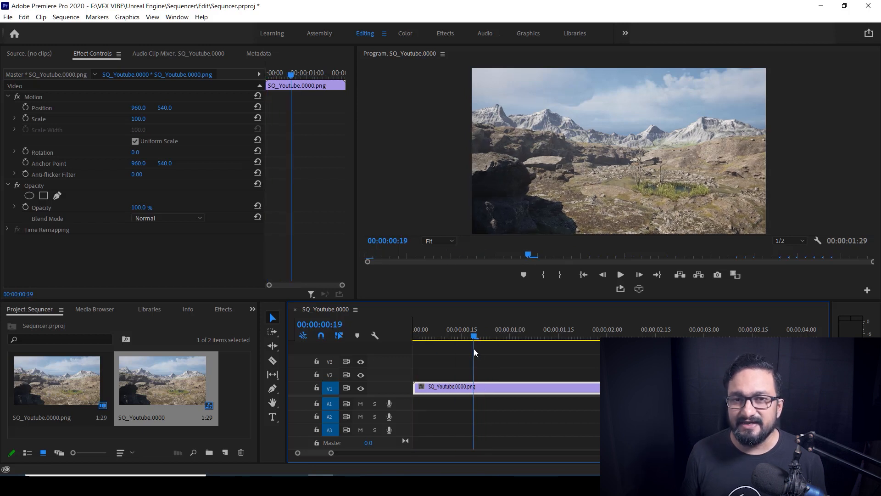